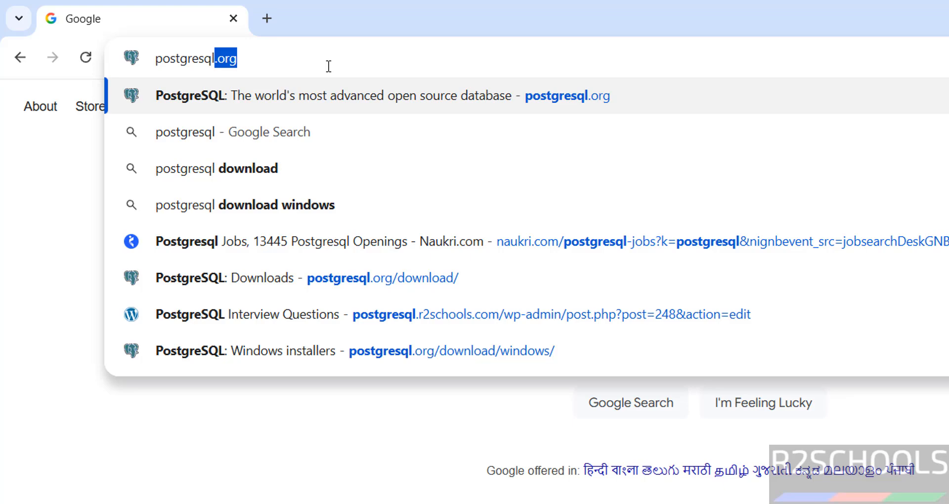
Go from postgresql.org to the EDB page and download the PostgreSQL 18.2 Windows x86-64 installer.
text(.org)
key(Return)
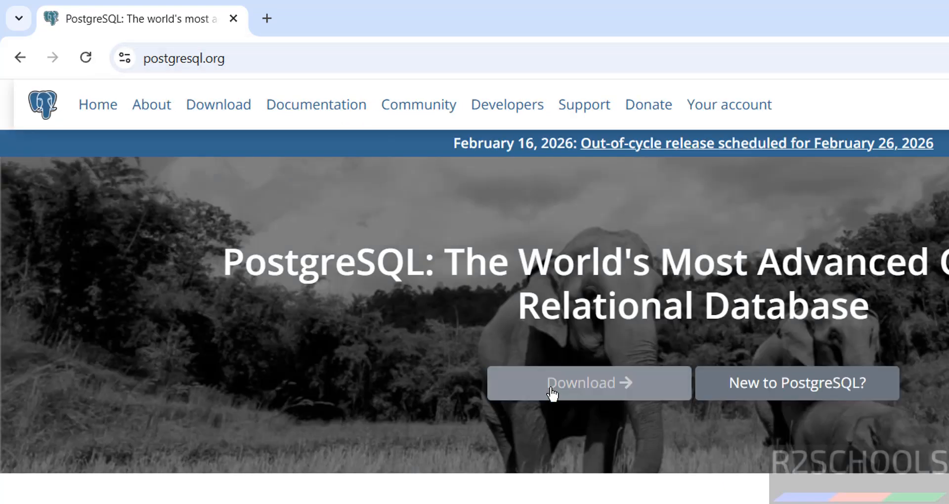
click(221, 108)
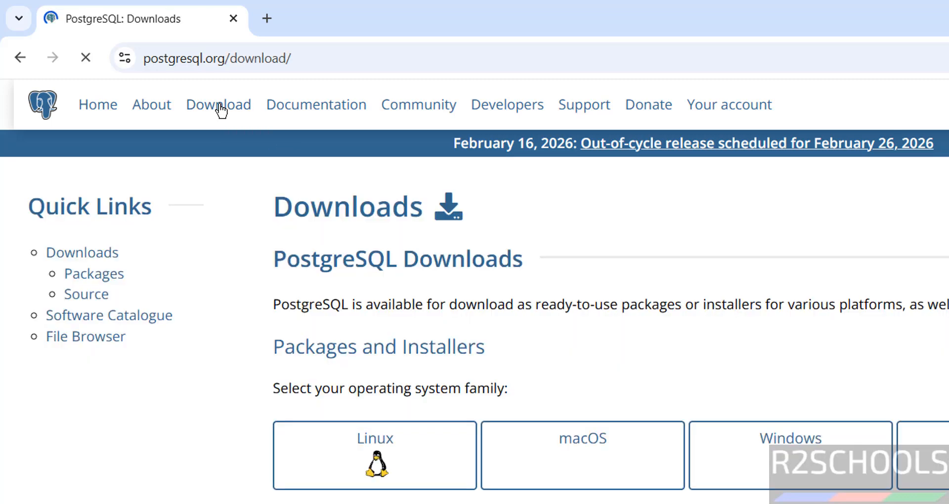
click(737, 433)
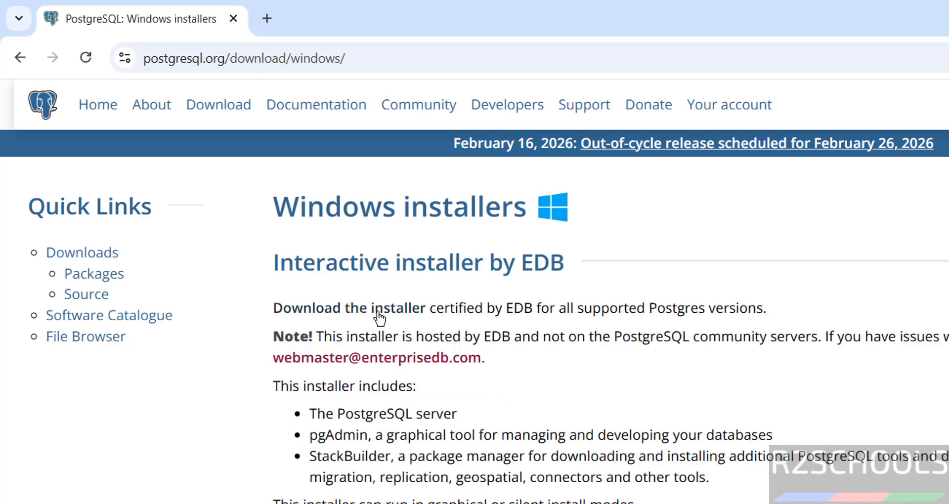
click(380, 317)
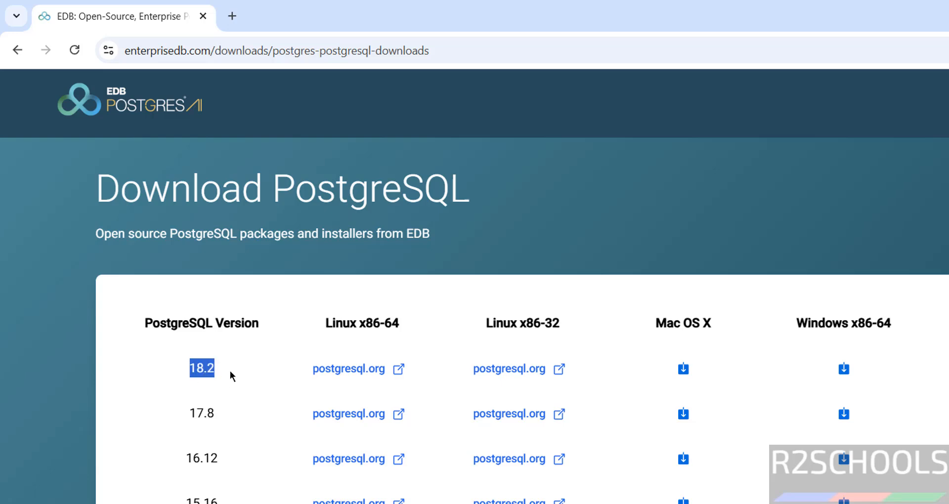
click(846, 371)
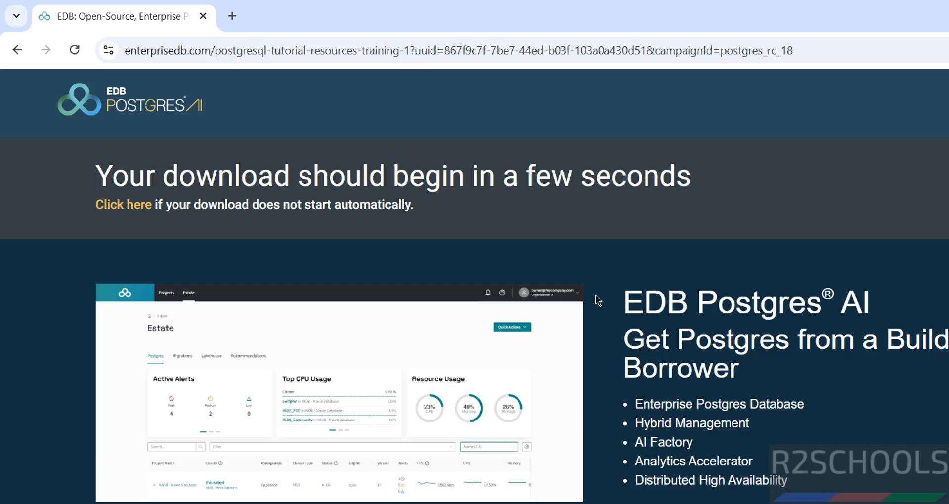
In Chrome's download history, cancel the duplicate installer download and remove it from the list.
key(ctrl+j)
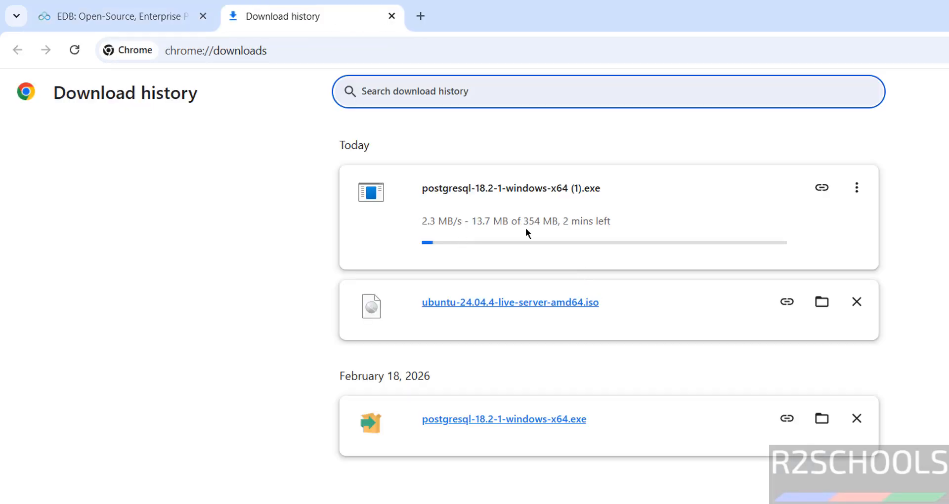
double_click(533, 221)
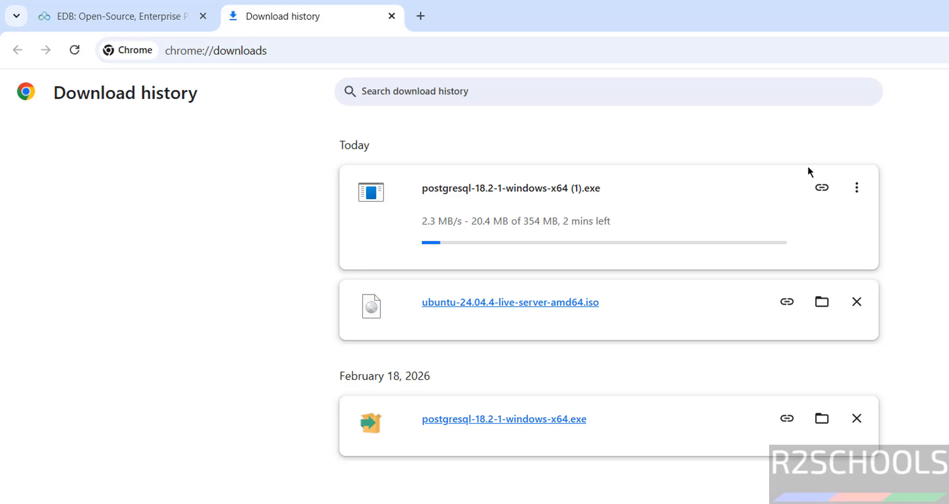
click(857, 187)
click(823, 221)
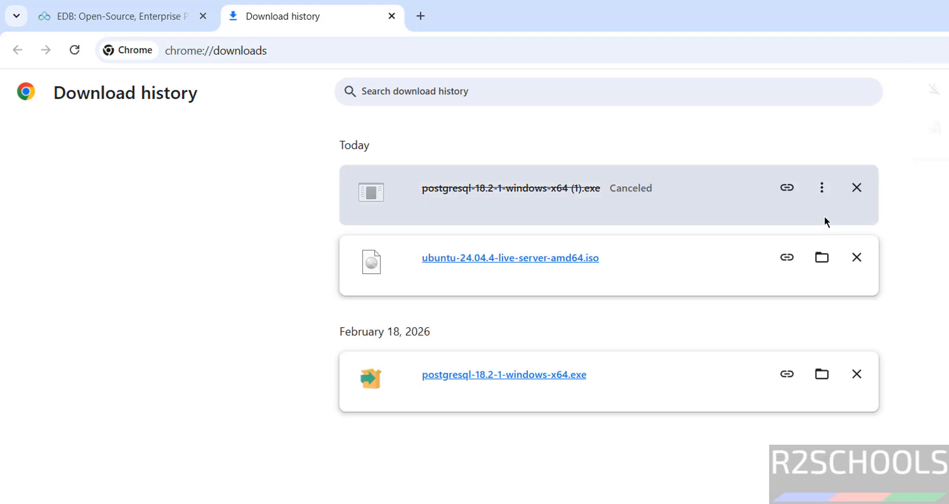
click(857, 189)
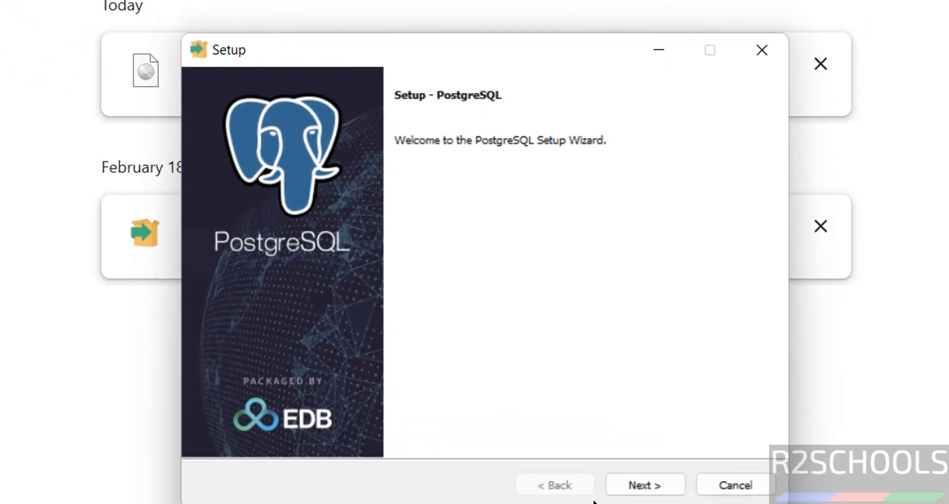
Keep the default installation directory C:\Program Files\PostgreSQL\18 and continue.
click(649, 494)
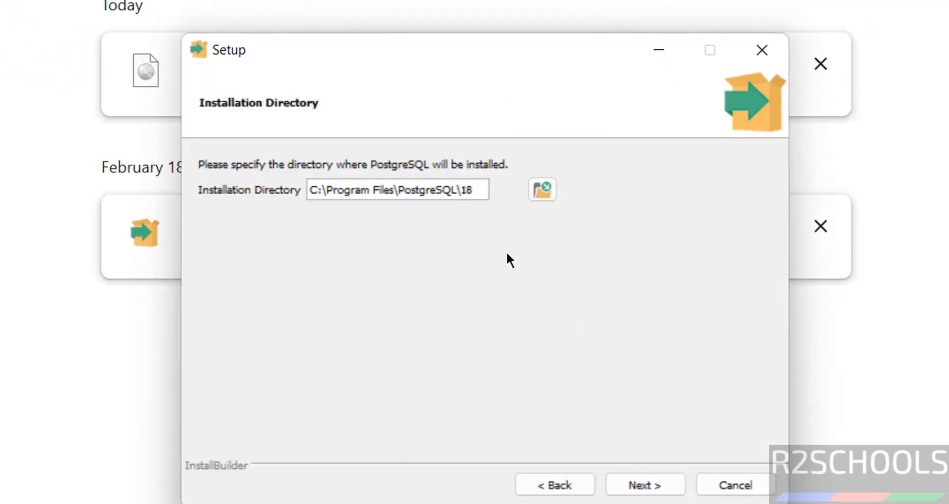
drag(480, 190, 234, 190)
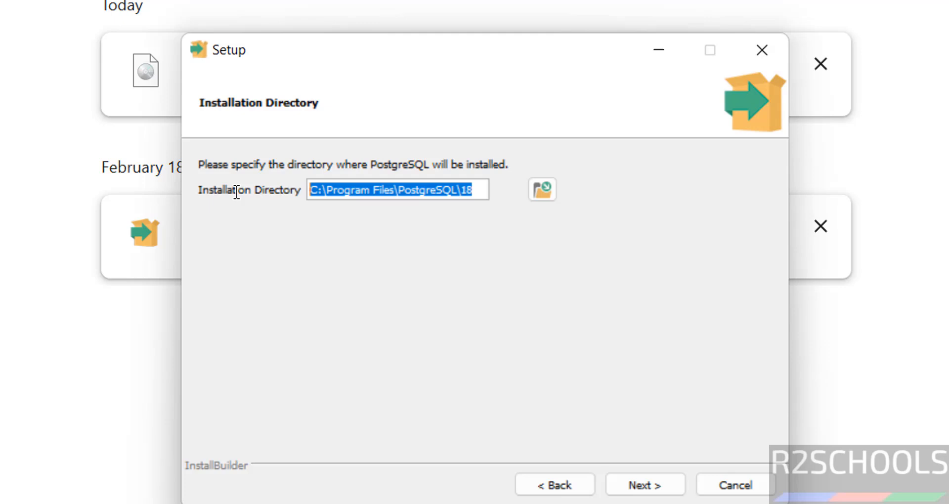
click(542, 193)
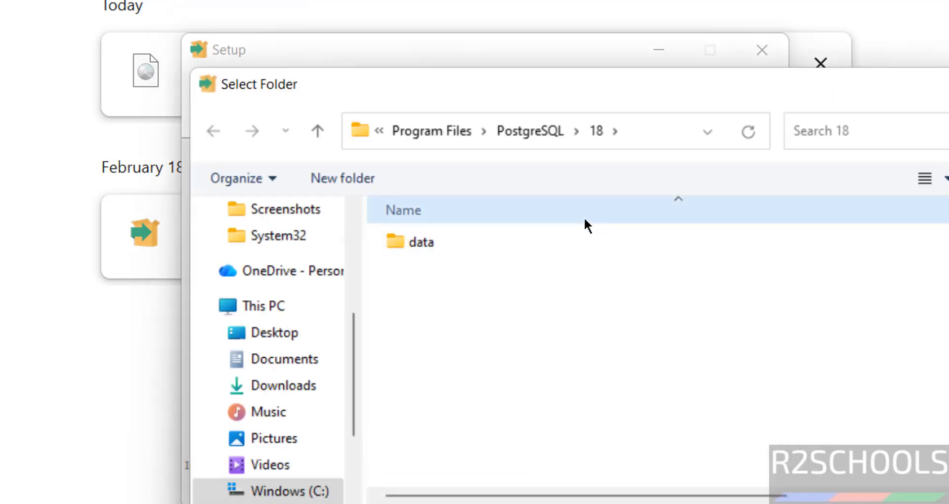
key(Escape)
click(634, 488)
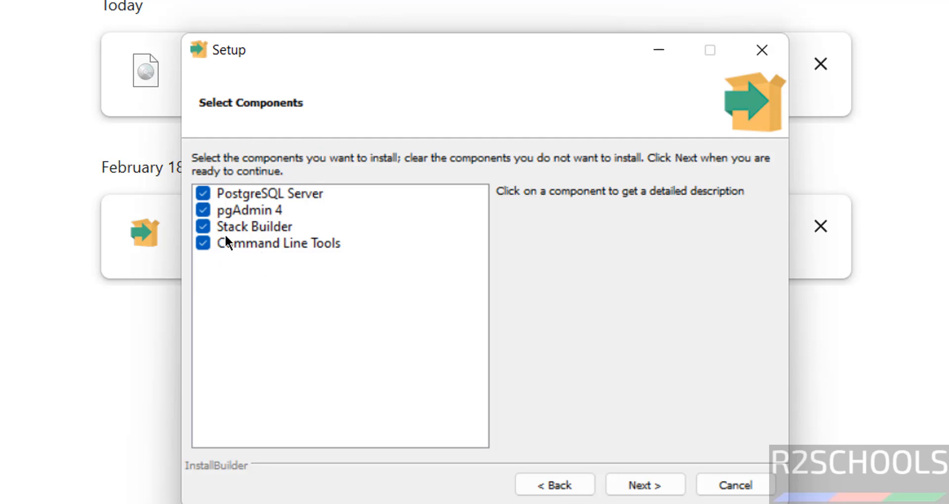
Review the Server, pgAdmin 4, Stack Builder and Command Line Tools component descriptions.
click(245, 195)
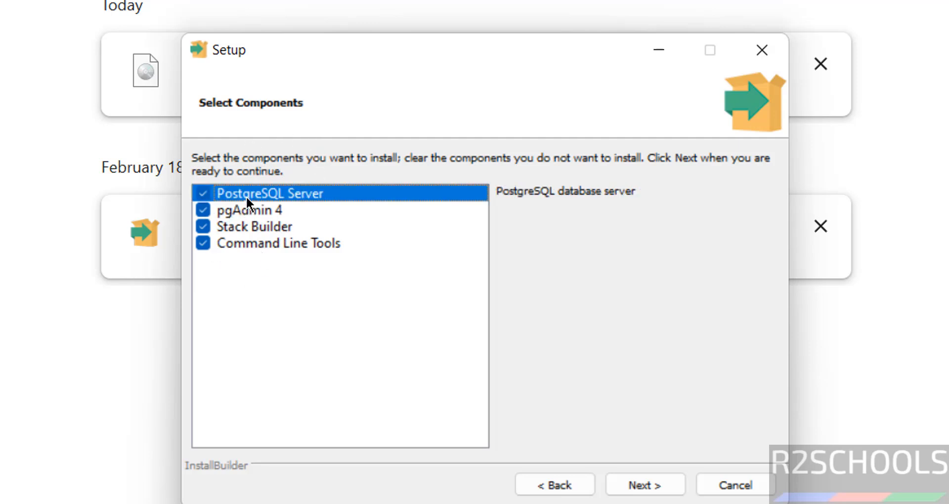
click(250, 210)
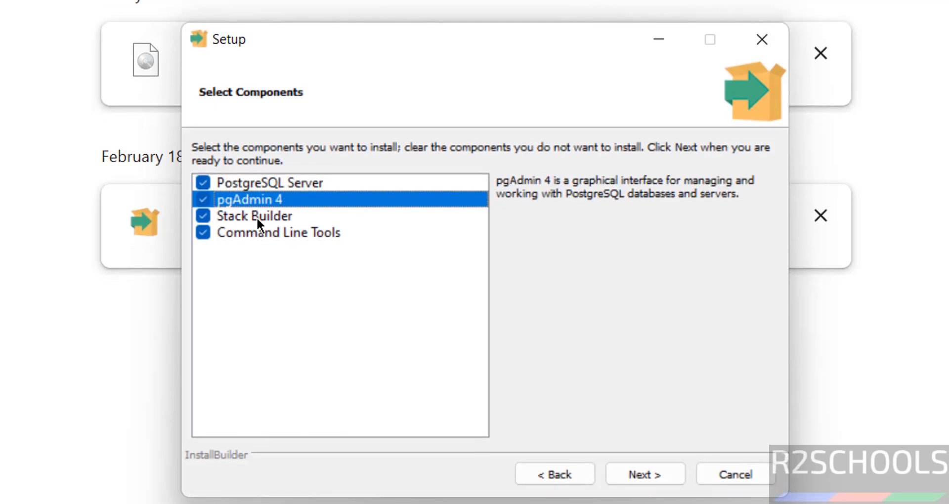
click(257, 216)
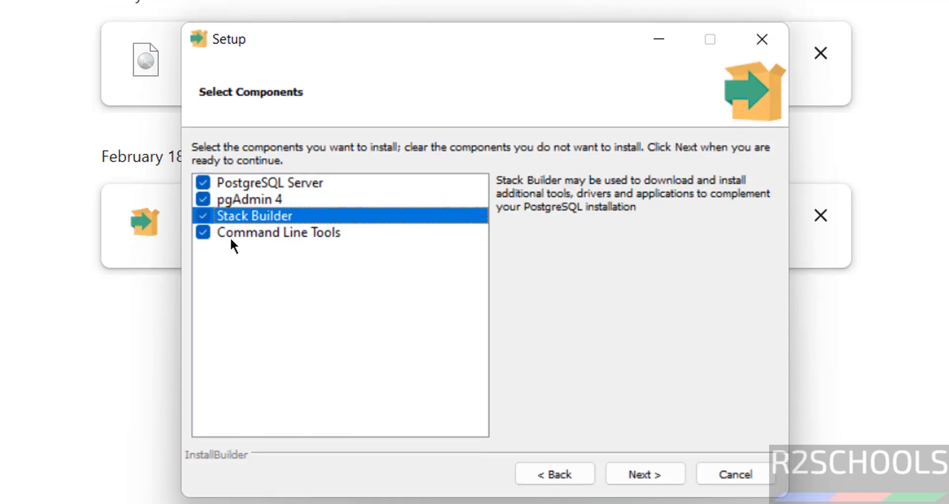
click(236, 237)
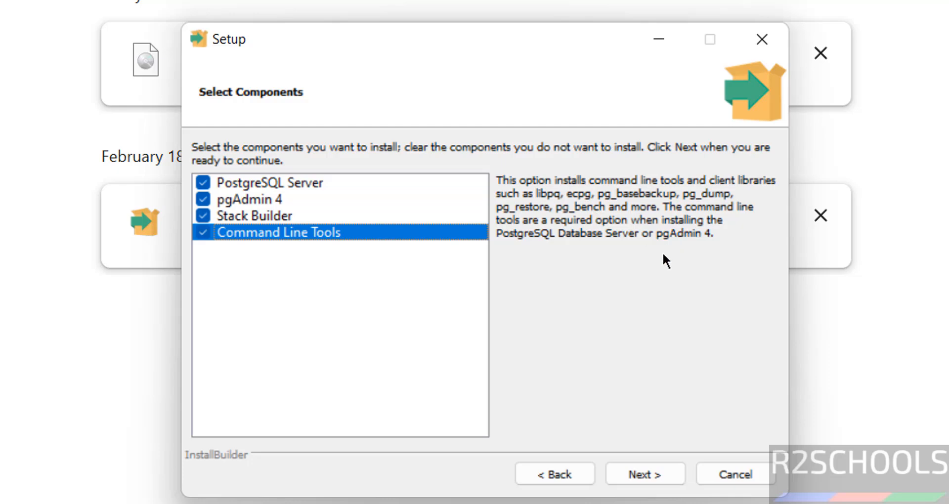
click(263, 199)
click(260, 216)
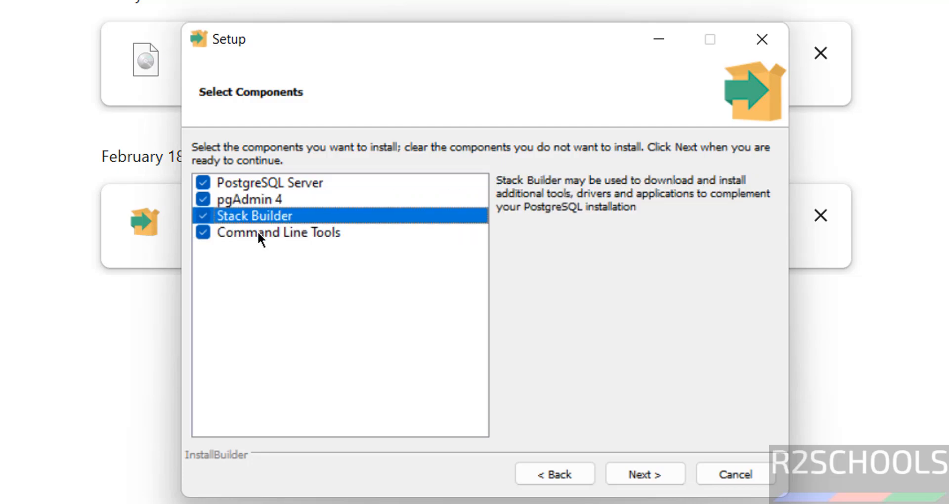
click(258, 233)
click(251, 216)
click(250, 200)
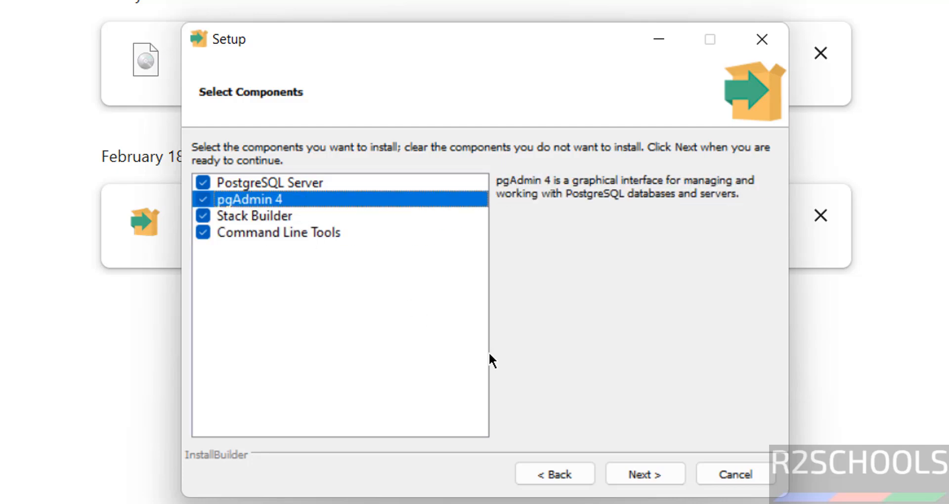
Keep all components and the default data directory.
click(636, 486)
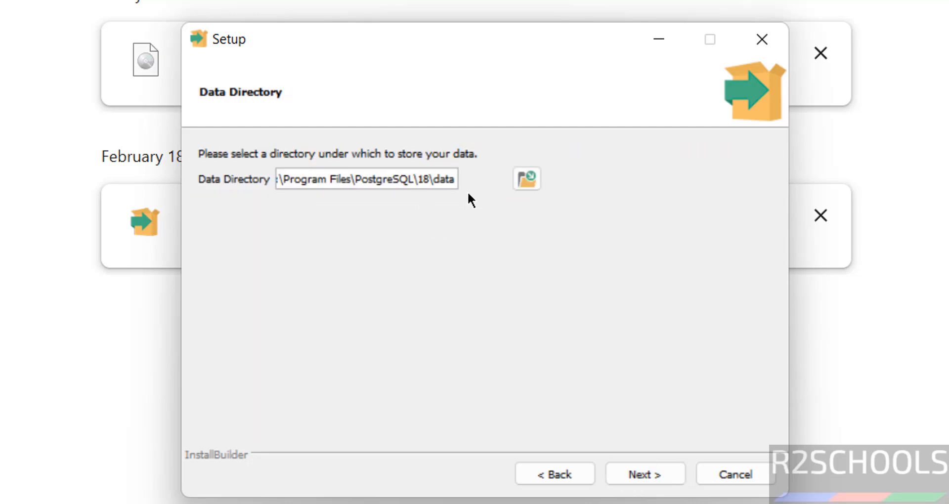
click(527, 178)
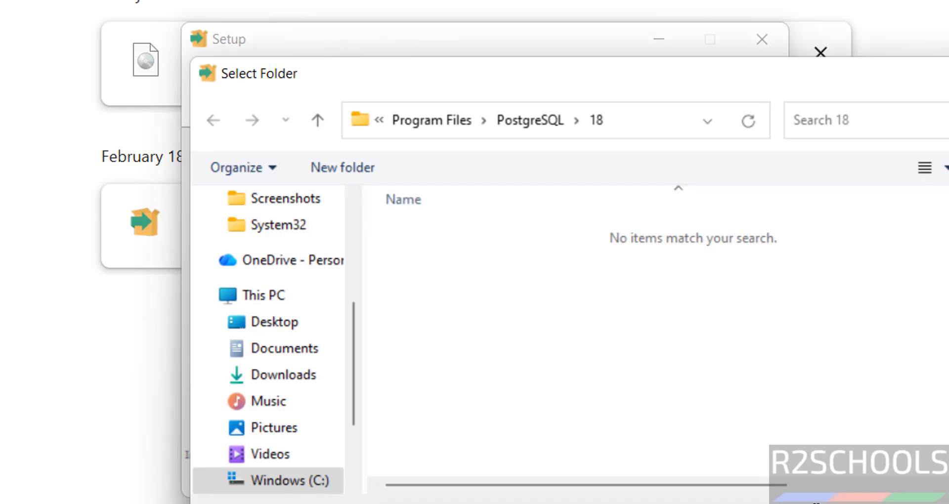
key(Escape)
click(646, 475)
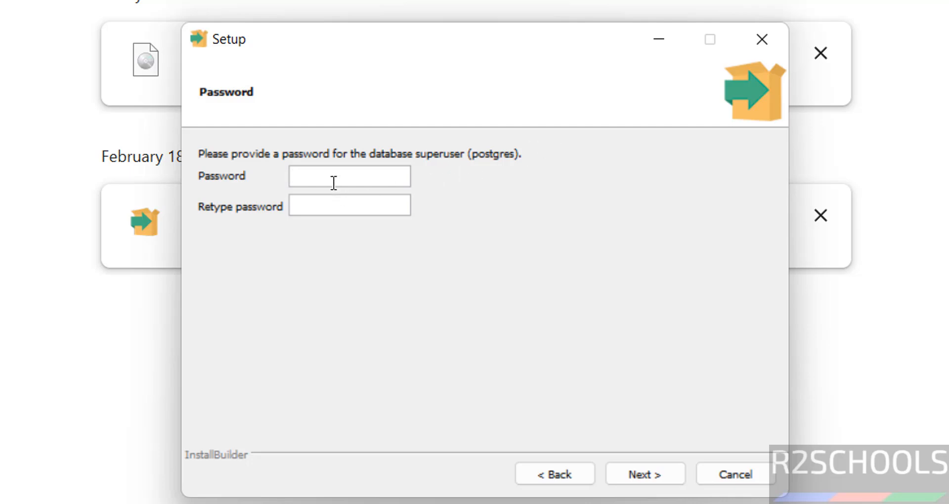
Enter and confirm the postgres superuser password.
key(Tab)
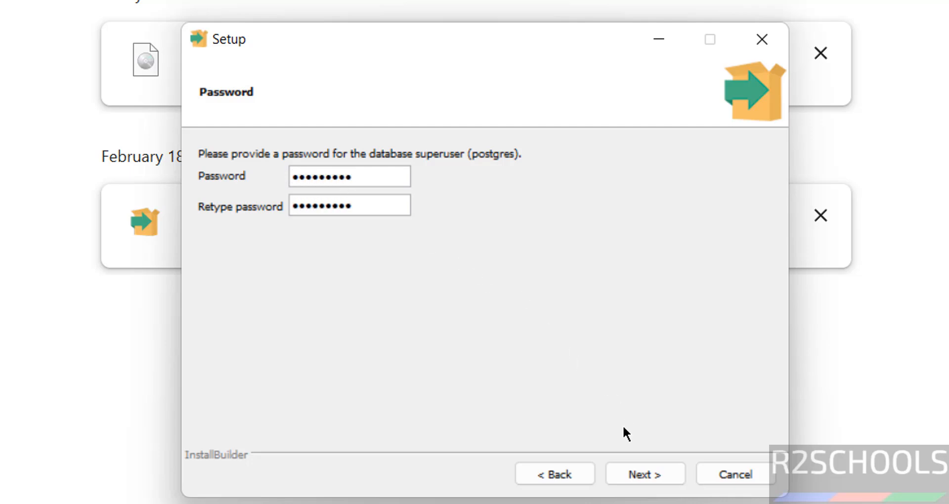
click(637, 474)
Keep port 5432 and the default locale, then confirm the pre-installation summary.
drag(280, 180, 215, 204)
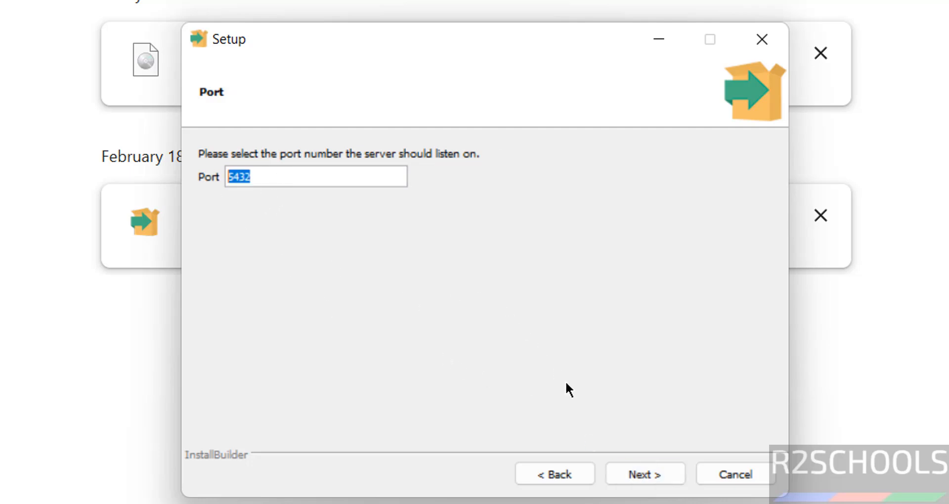
click(651, 474)
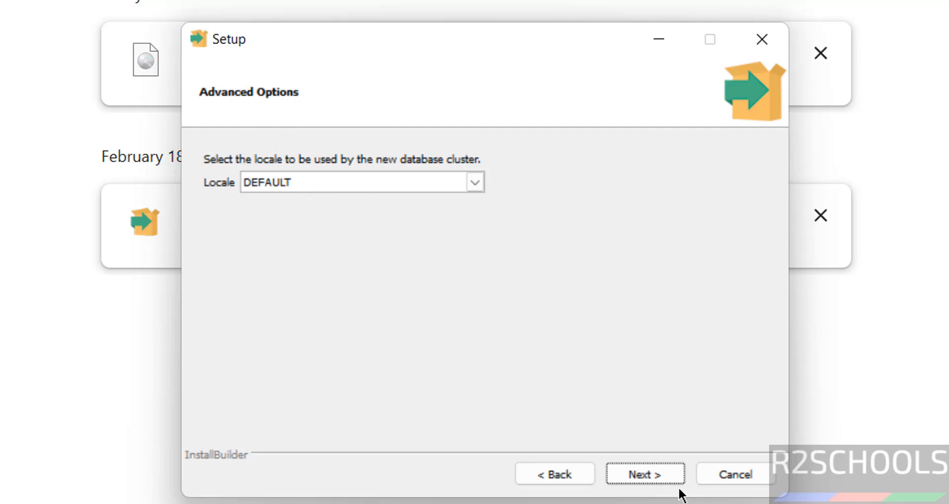
click(662, 476)
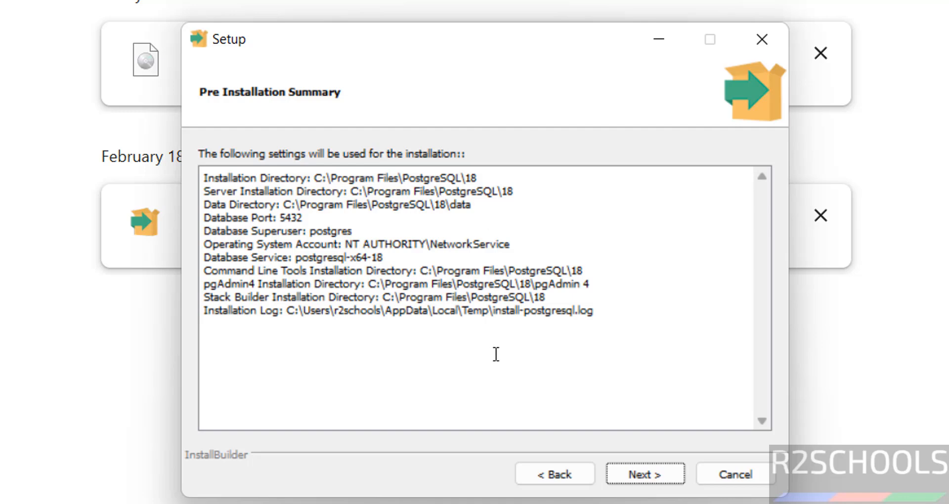
click(549, 473)
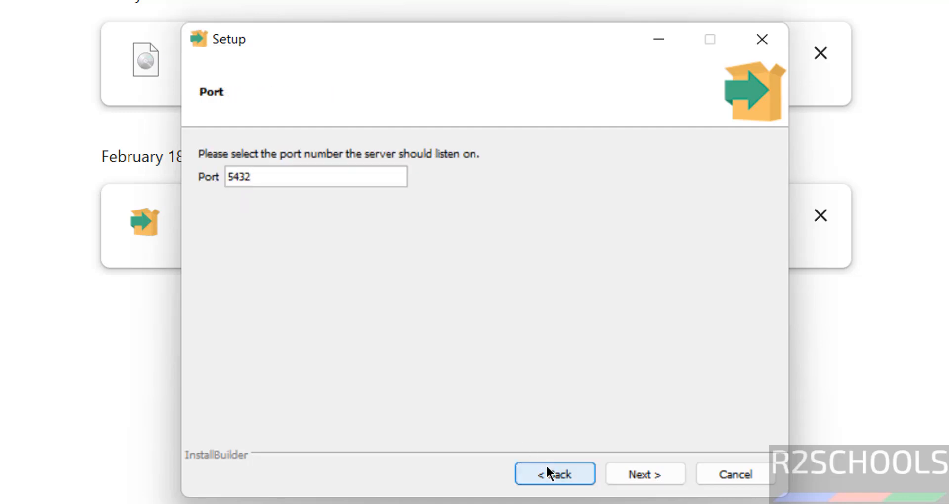
click(649, 475)
click(643, 475)
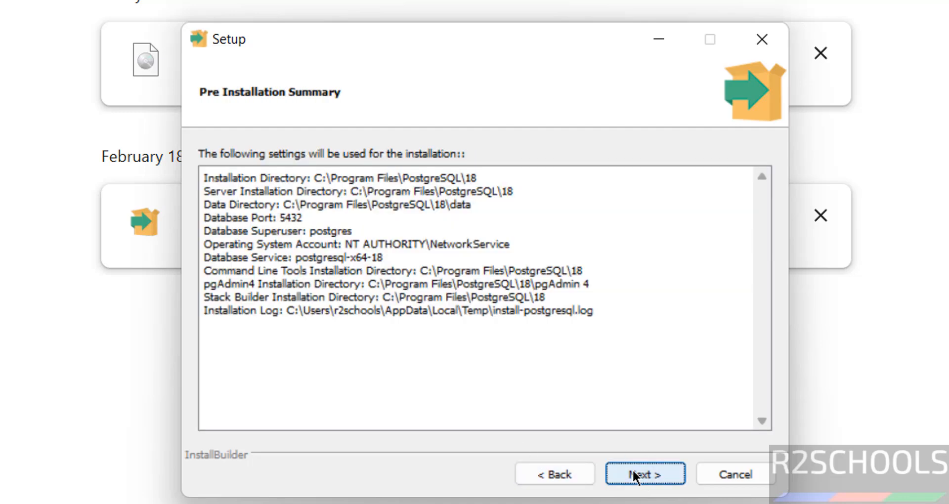
click(647, 477)
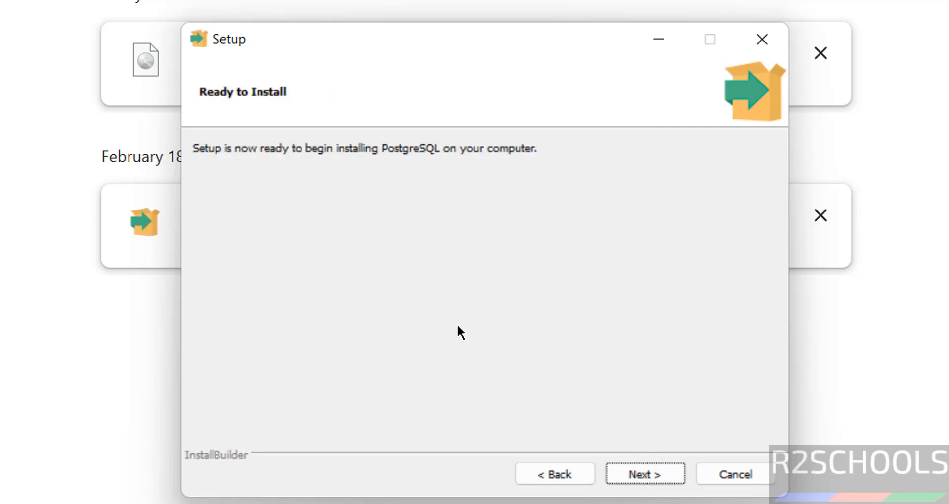
Install PostgreSQL with Stack Builder launch unchecked, and check the PostgreSQL 18 entries in All apps.
click(648, 478)
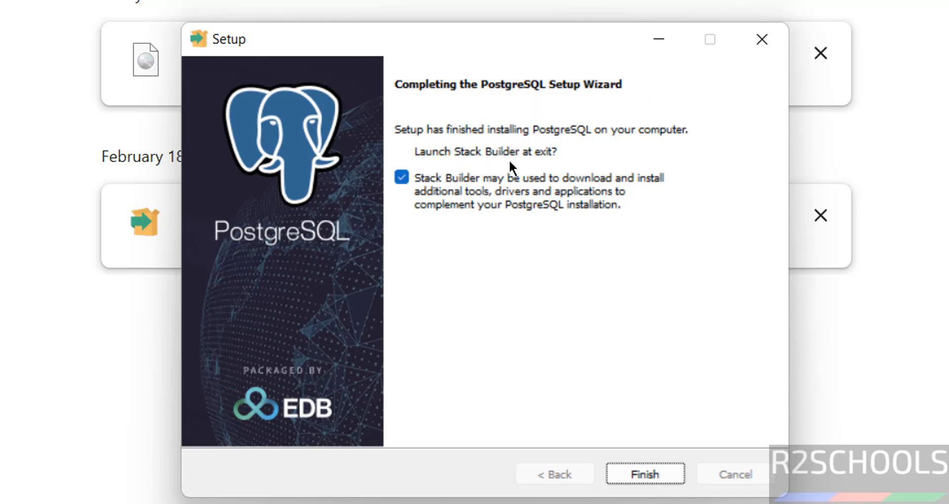
click(400, 176)
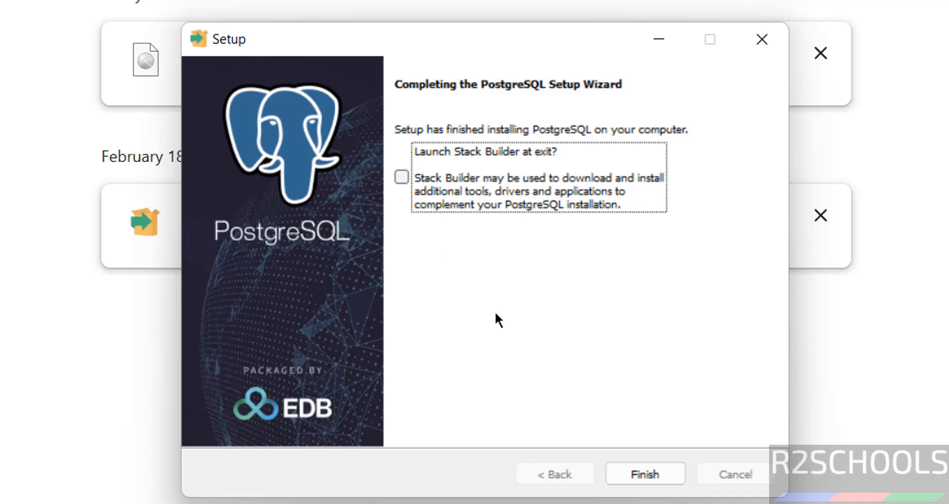
key(super)
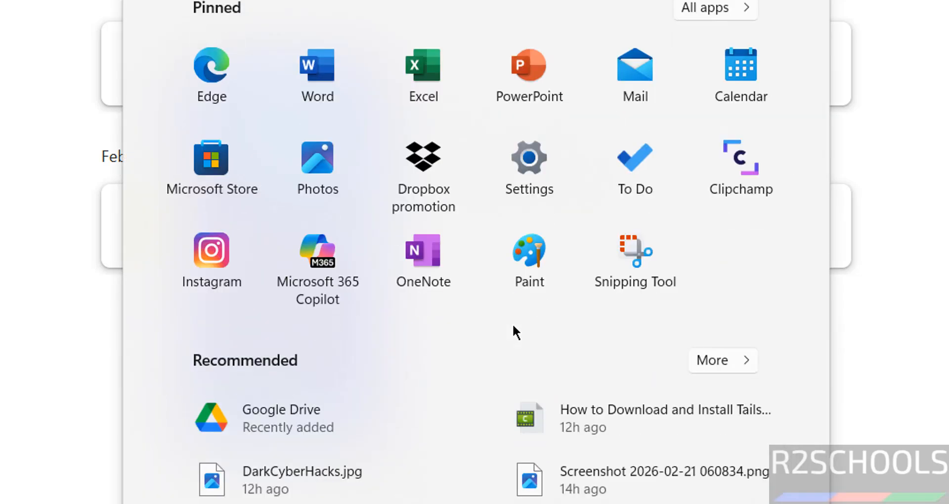
click(726, 10)
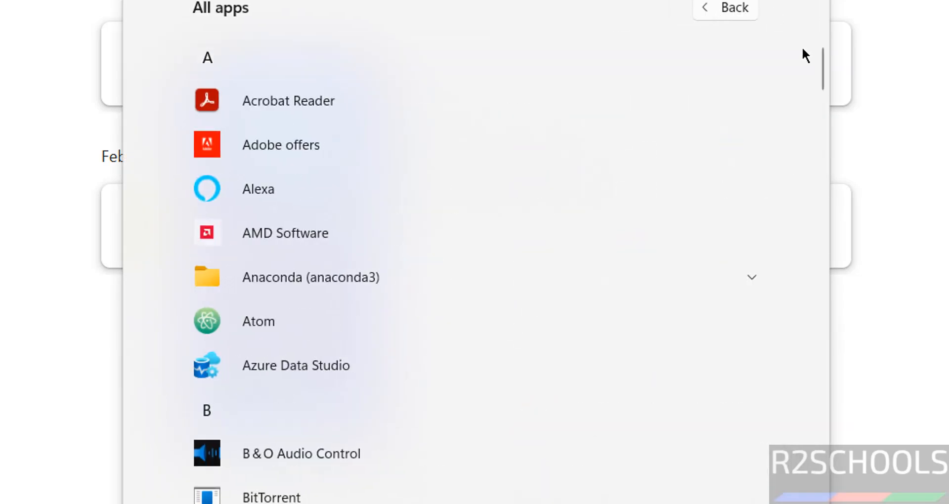
scroll(742, 67, down, 20)
click(752, 58)
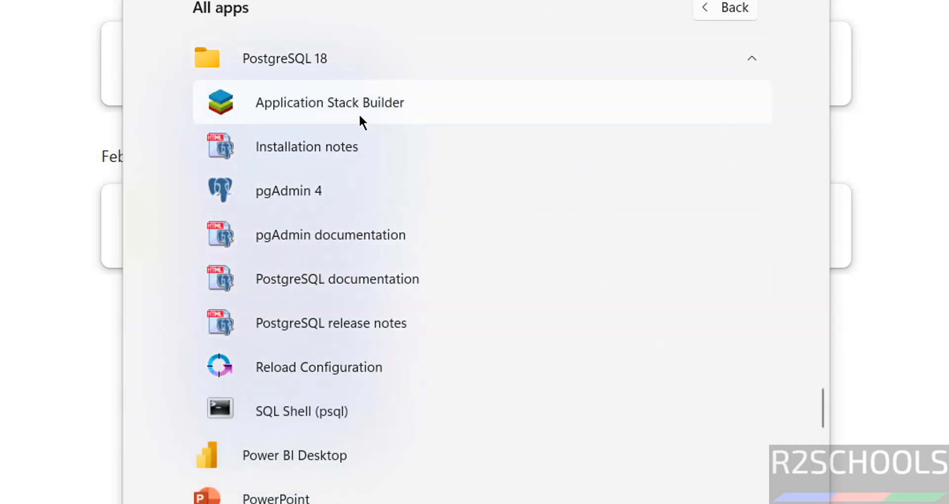
key(super)
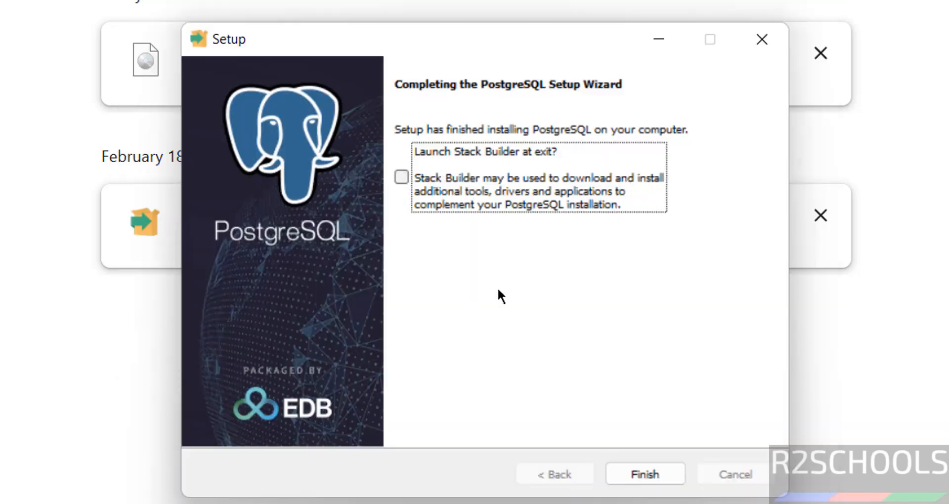
Finish the installer and launch SQL Shell (psql) from the PostgreSQL 18 Start menu folder.
click(639, 464)
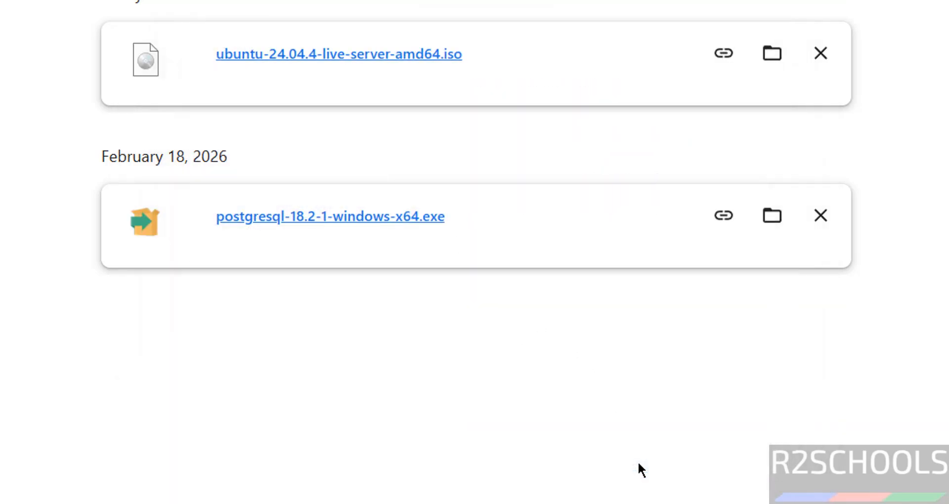
key(super)
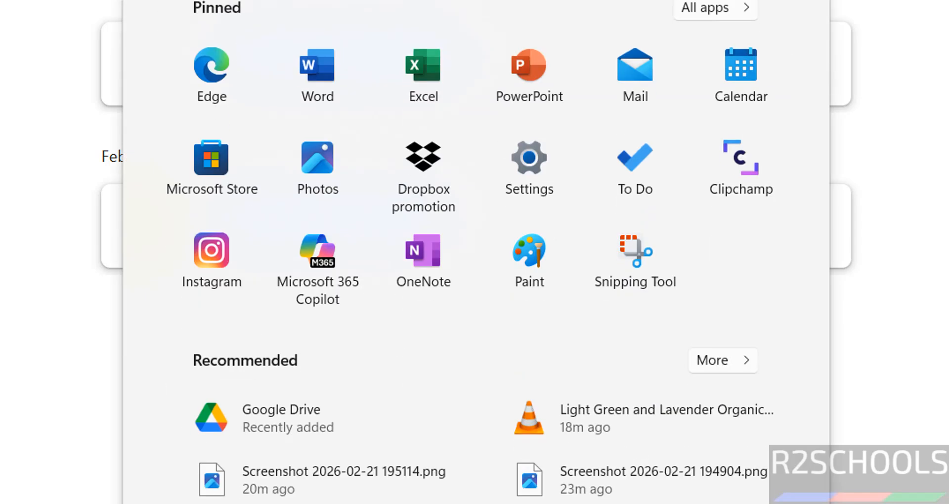
click(716, 7)
drag(819, 59, 809, 425)
click(391, 191)
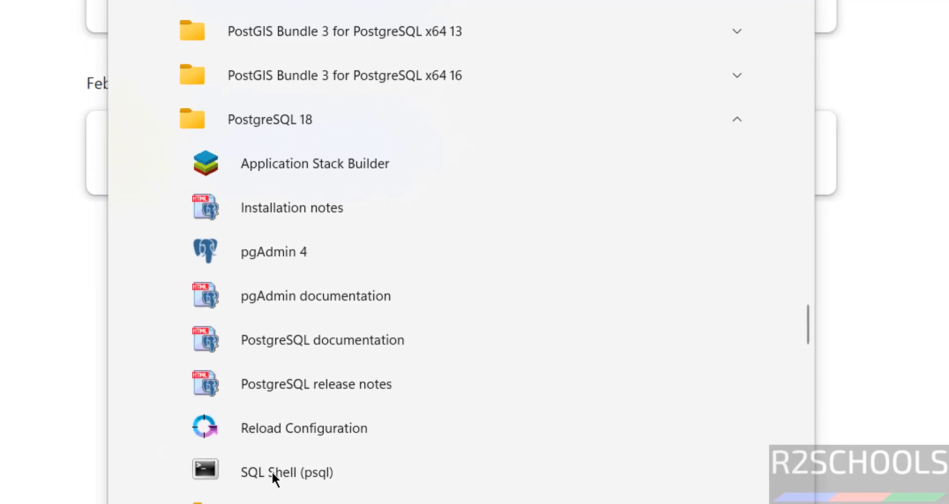
click(250, 460)
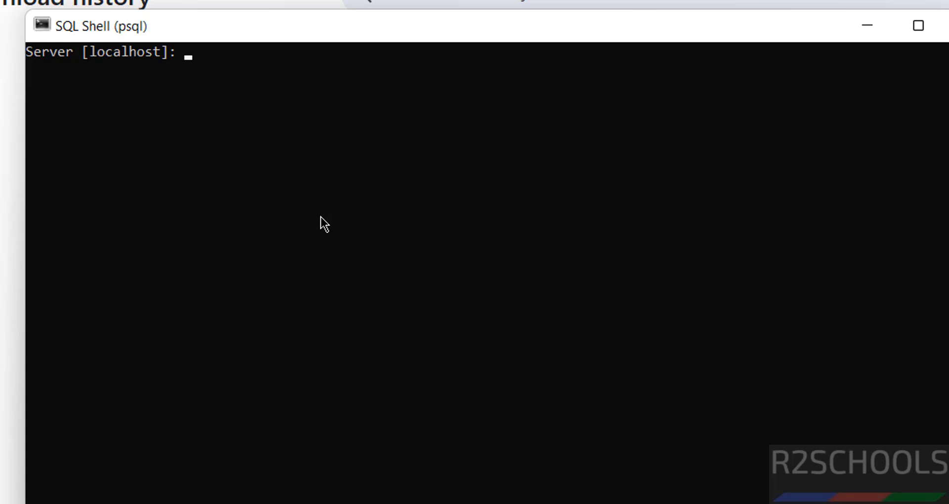
Connect to localhost, database postgres, port 5432 with the superuser password.
key(Return)
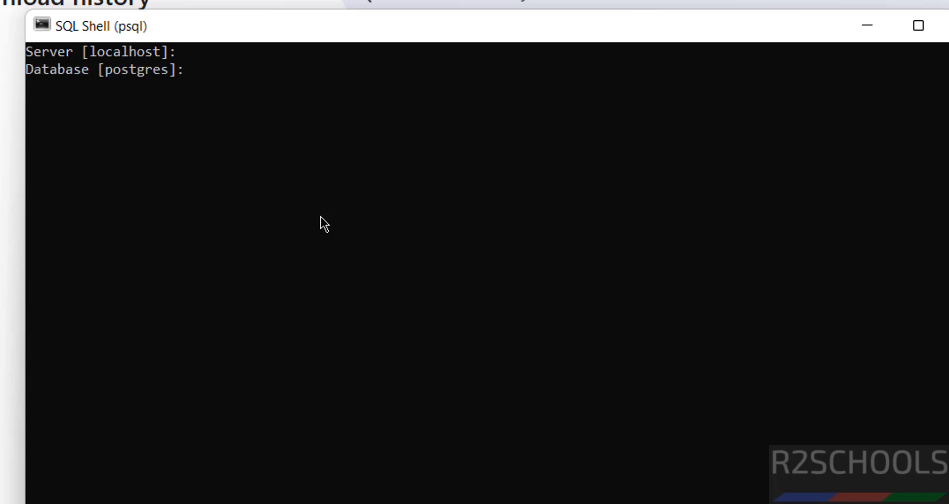
key(Return)
key(Return)
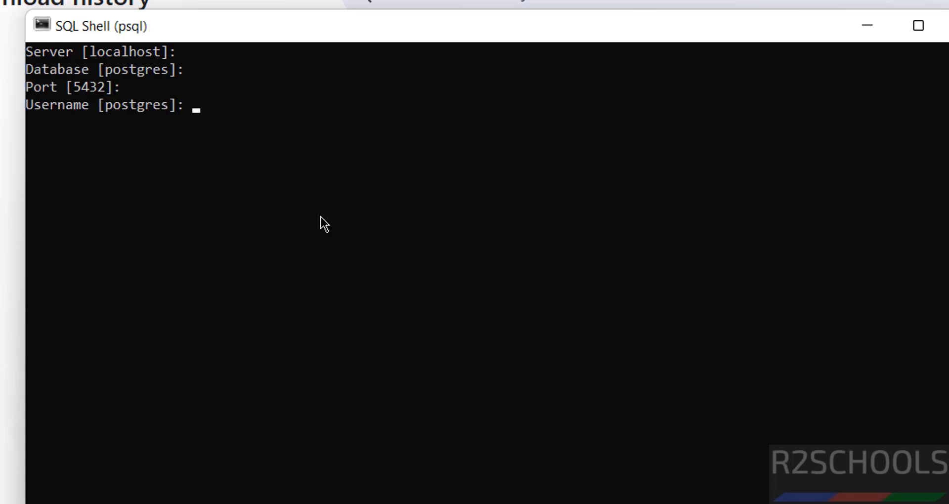
key(Return)
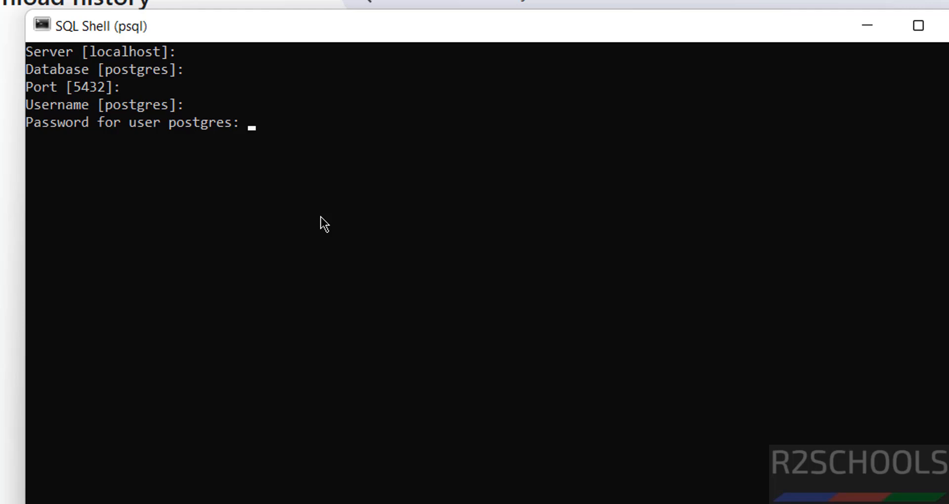
key(Return)
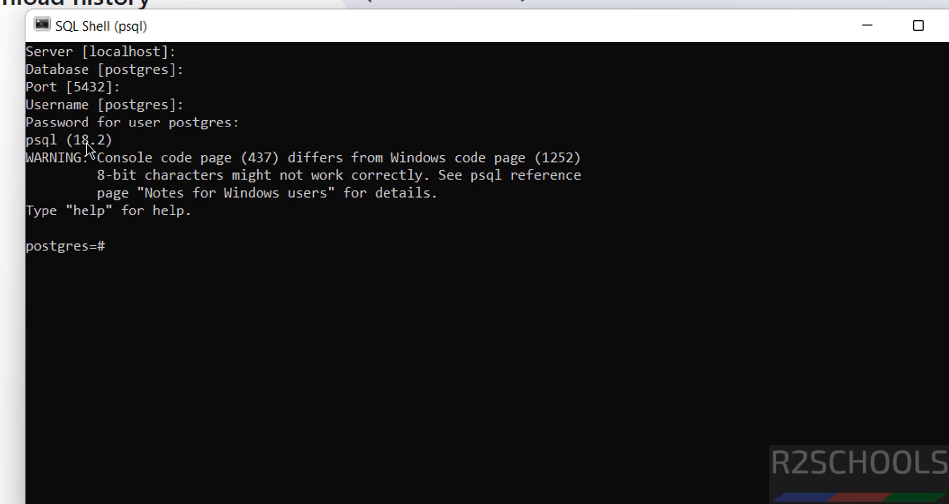
Run select version(); to show PostgreSQL 18.2.
click(268, 305)
text(select version())
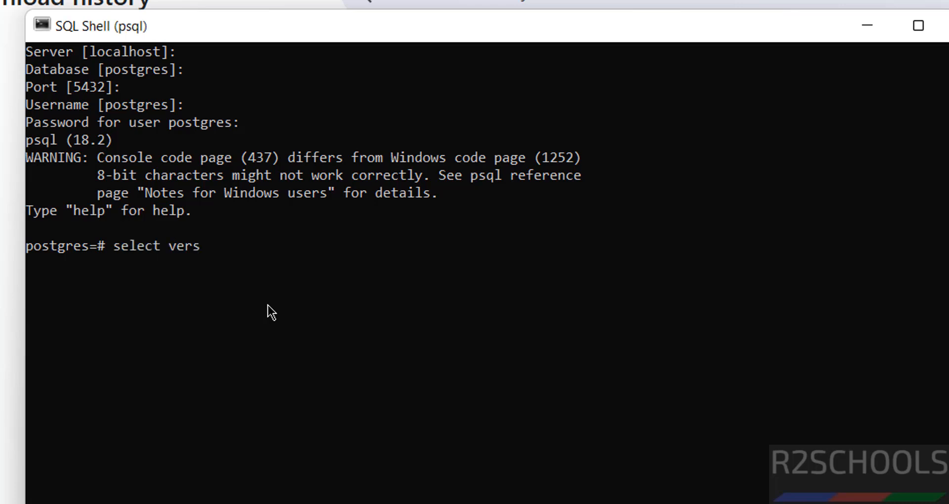
text(;)
key(Return)
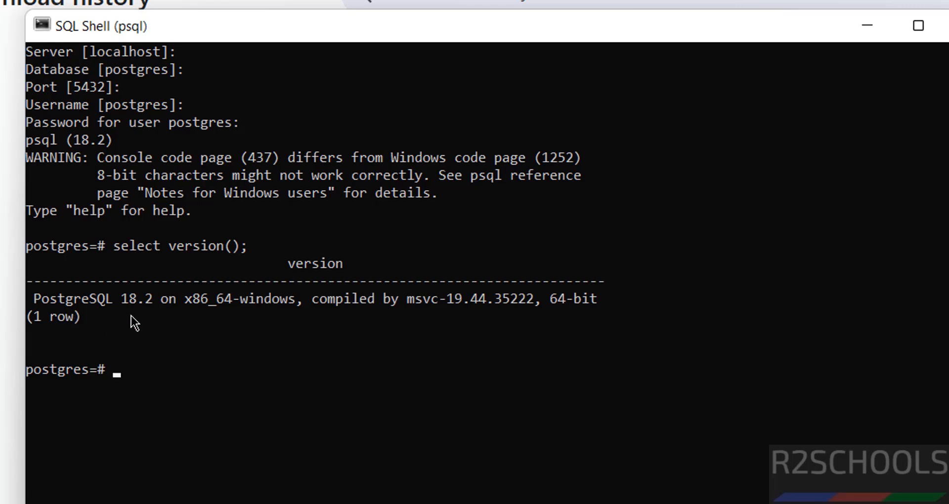
Set the psql console font to bold at size 20 and dismiss the shortcut error.
click(46, 25)
click(105, 251)
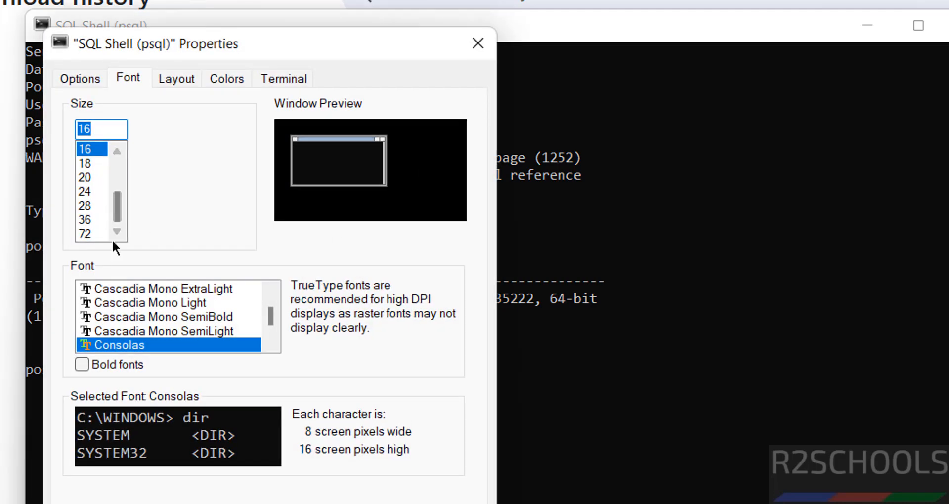
click(99, 368)
click(91, 177)
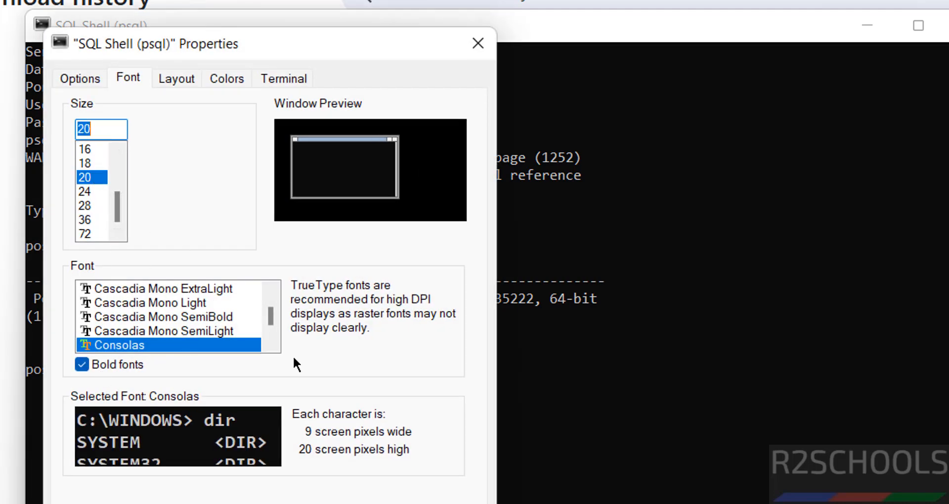
click(358, 500)
click(841, 424)
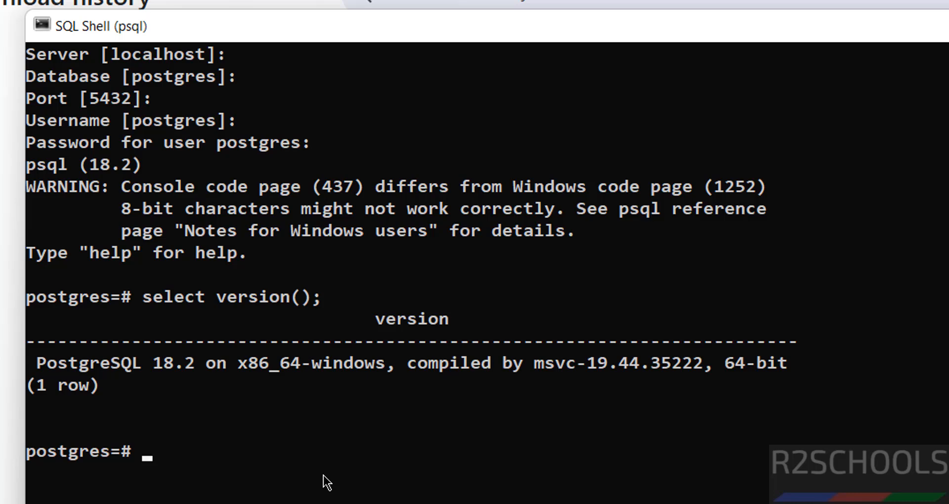
List the databases with \l, then clear the screen with \! cls.
text(\l)
key(Return)
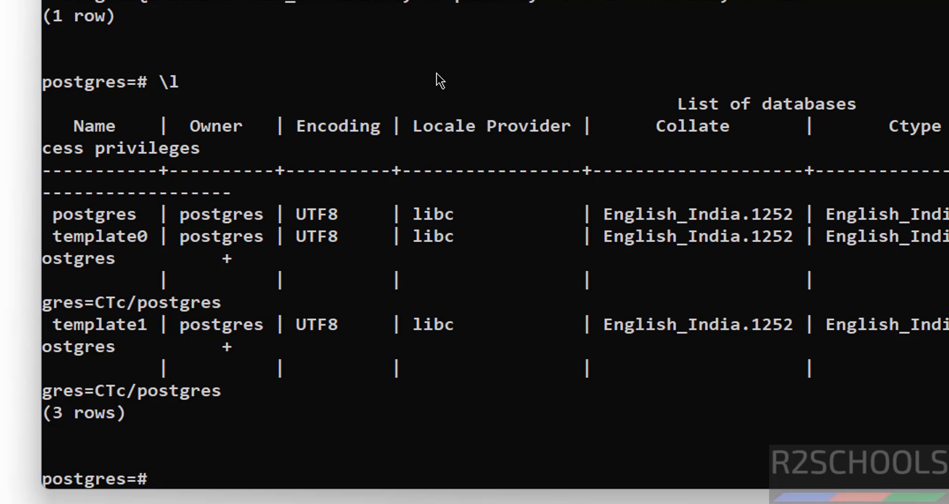
text(\! cls)
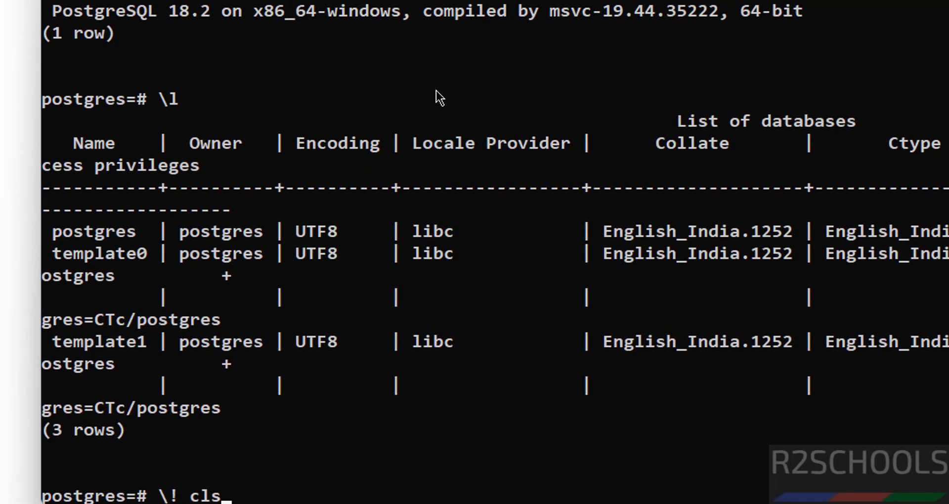
key(Return)
Run create database bank; to create the bank database.
text(crea)
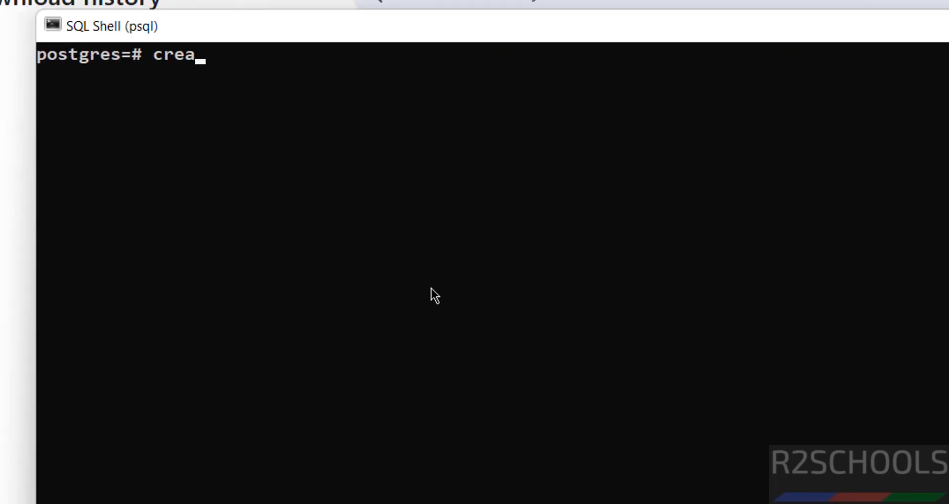
text(te databas)
key(BackSpace)
key(BackSpace)
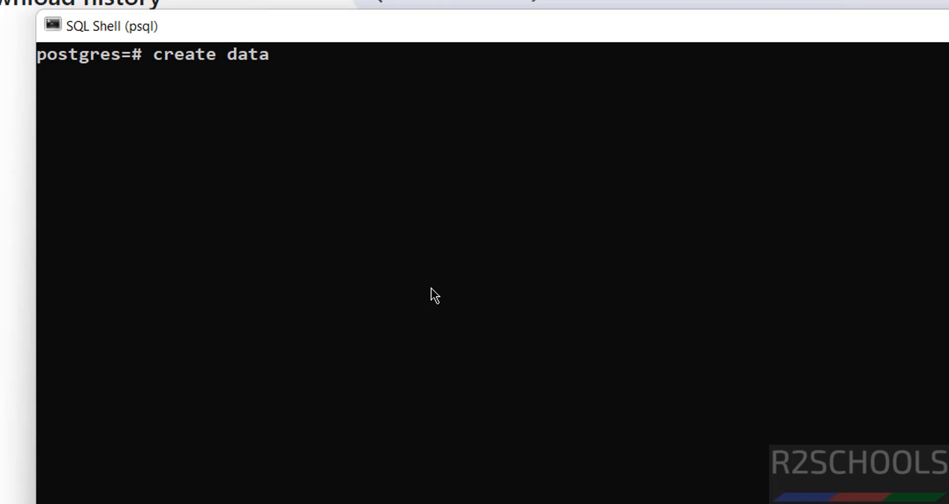
text(base bank;)
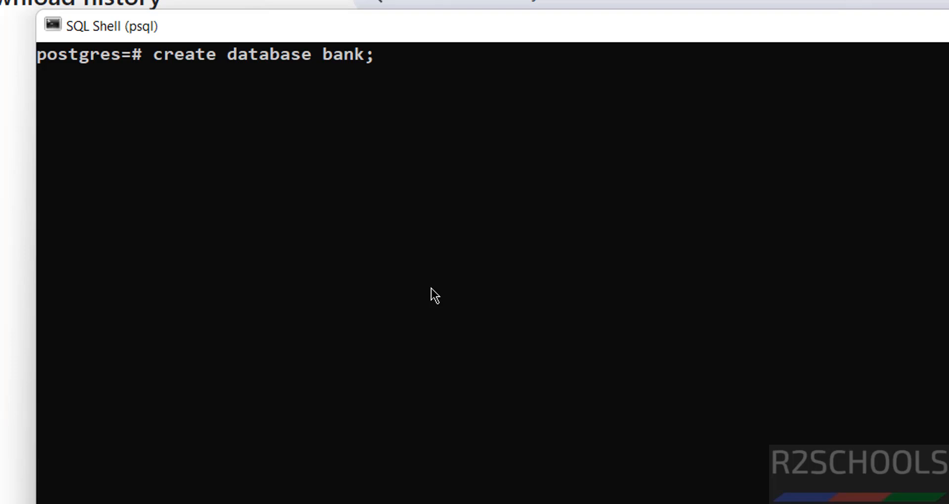
key(Return)
Confirm bank is listed by \l and connect to it with \connect bank;.
text(\l)
key(Return)
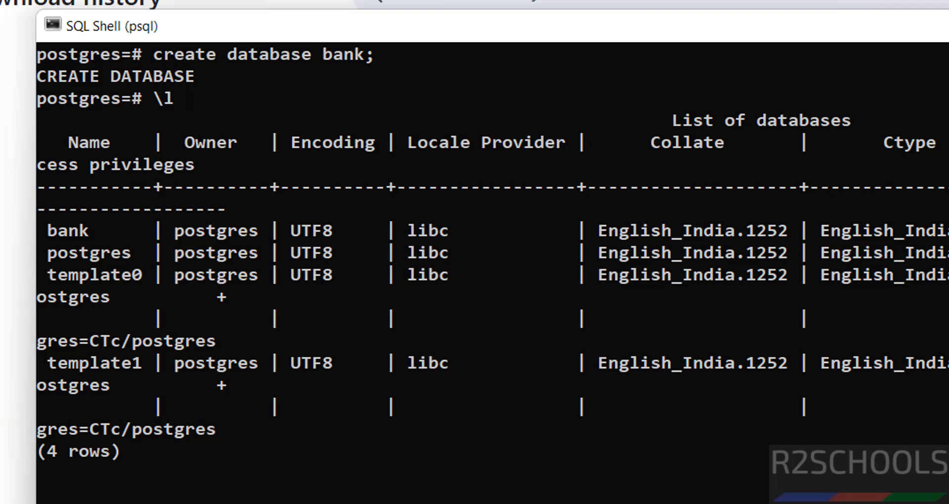
text(\c)
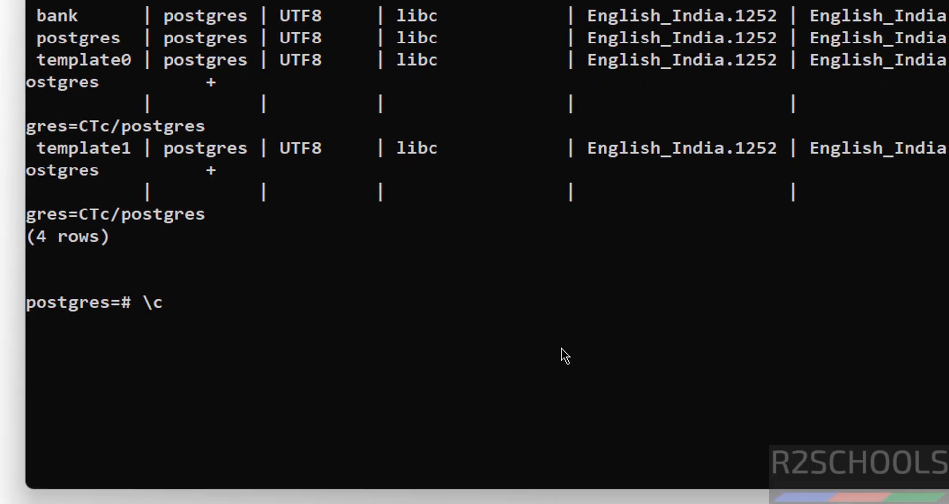
text(onnect b)
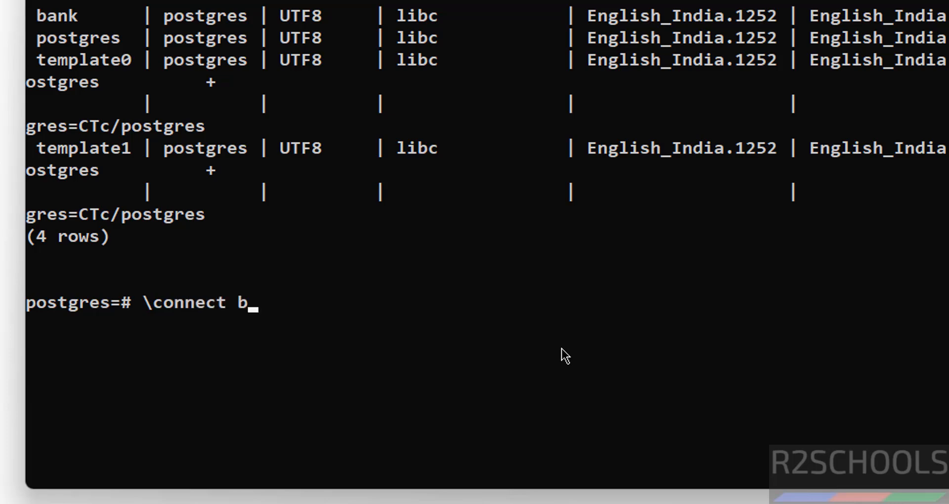
text(ank;)
key(Return)
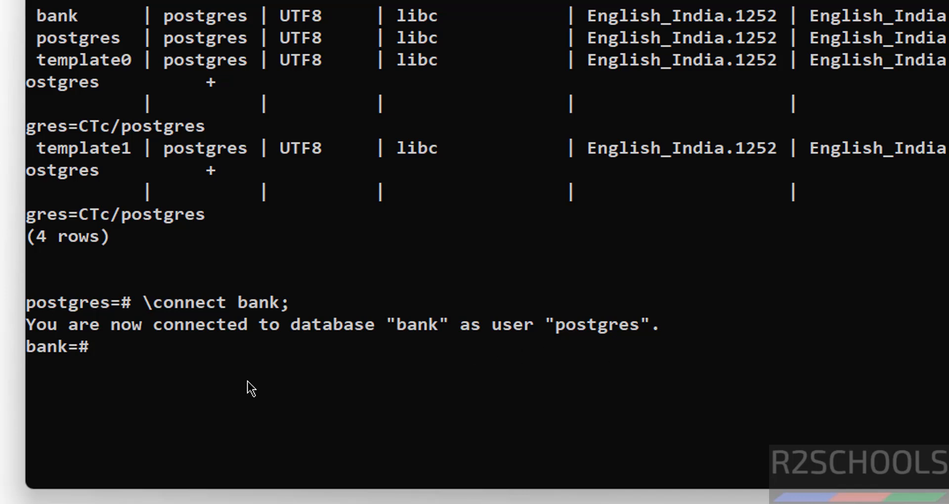
Check with \dt that bank has no tables, then type the CREATE TABLE customer statement.
text(\dt)
key(Return)
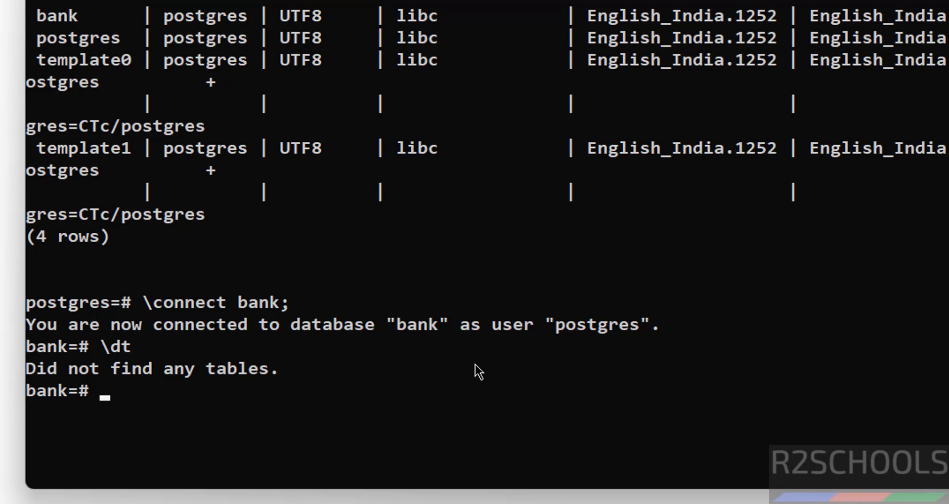
text(create table)
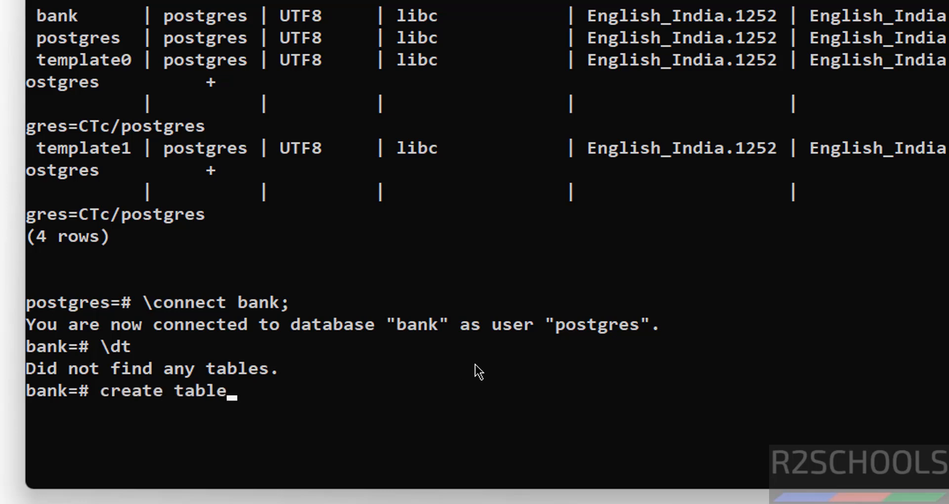
text( customer(cn)
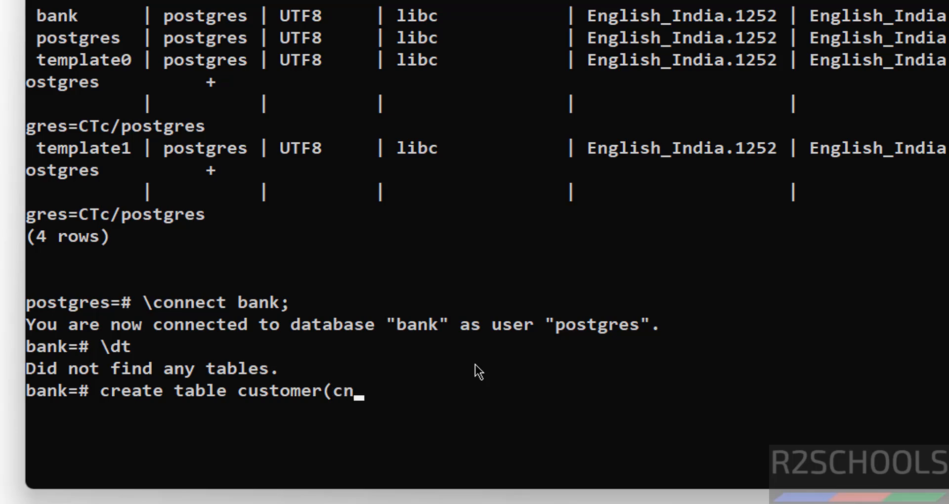
text(o int primary )
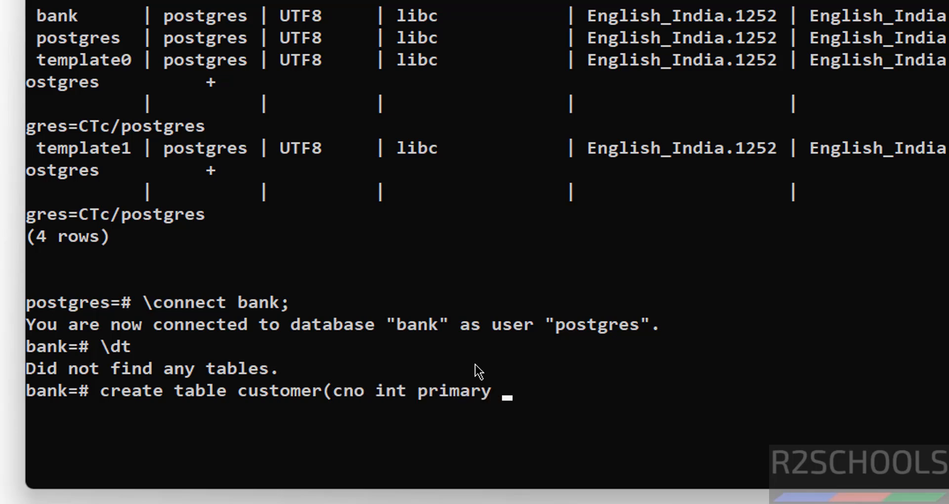
text(key, cname)
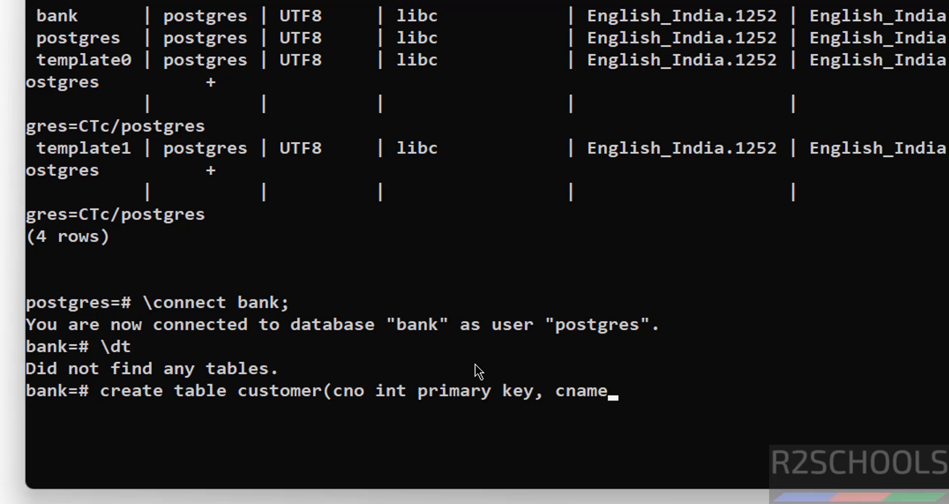
text( varchar(10)
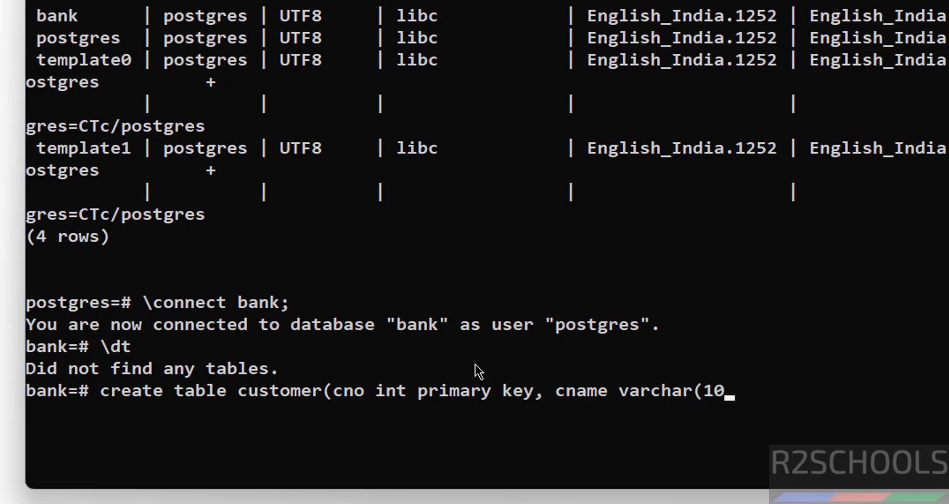
text(0) not null);)
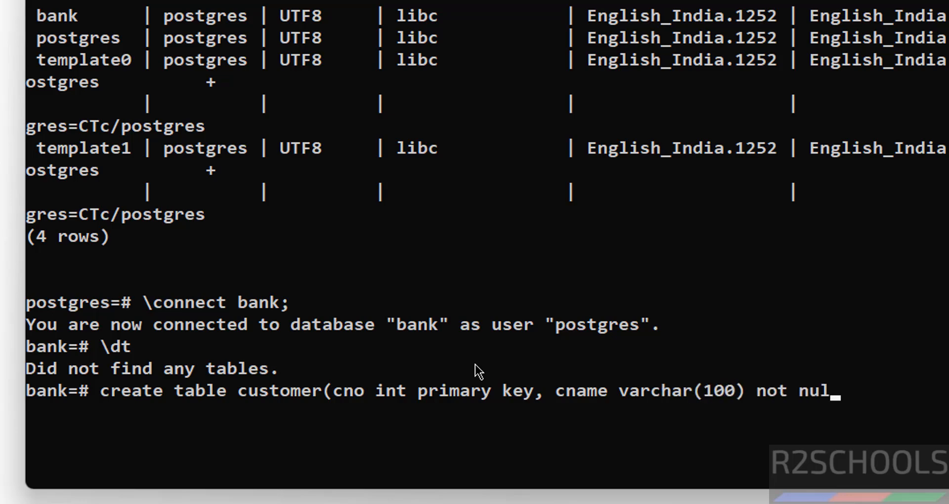
Create customer (cno int primary key, cname varchar(100) not null) and confirm it with \dt.
key(Return)
text(\dt)
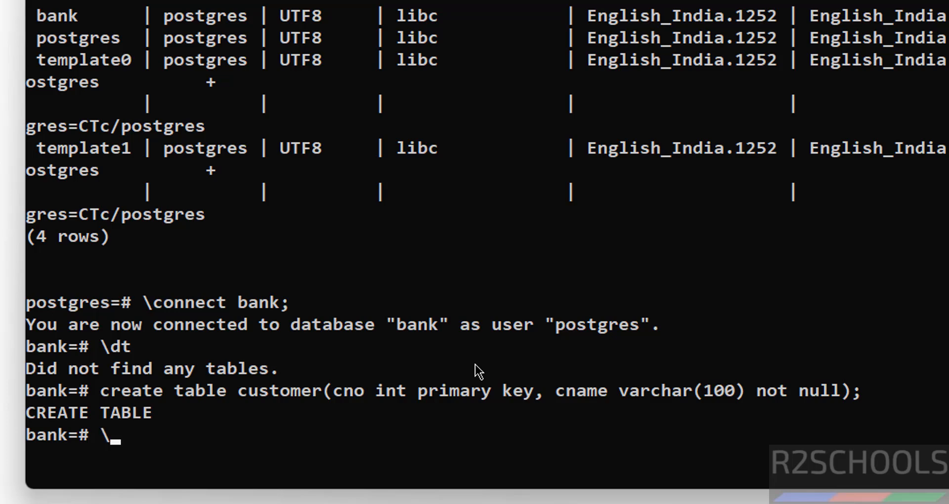
key(Return)
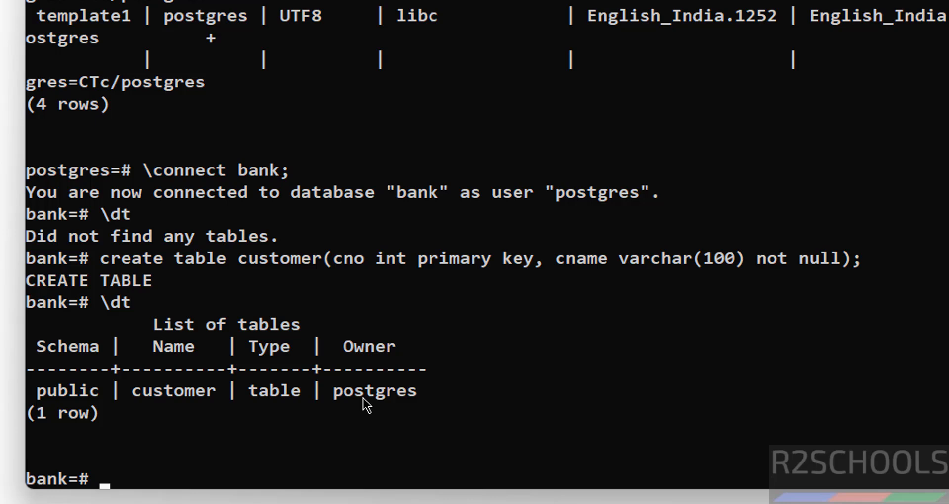
Insert customers 100 and 101, each with a name, into the customer table.
text(insert int)
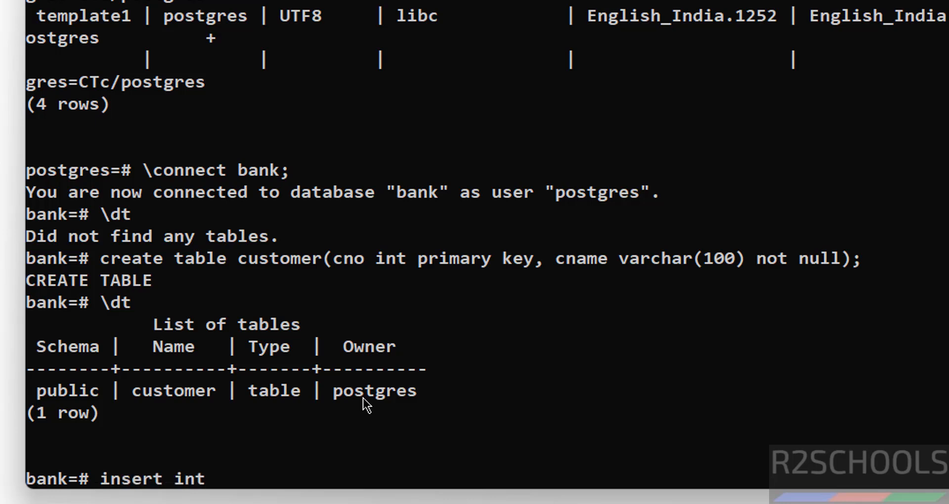
text(o custom)
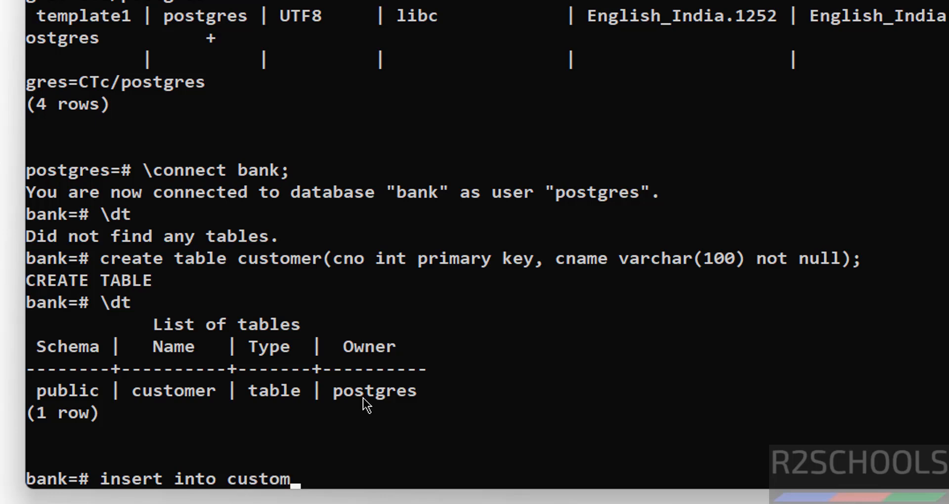
text(er values)
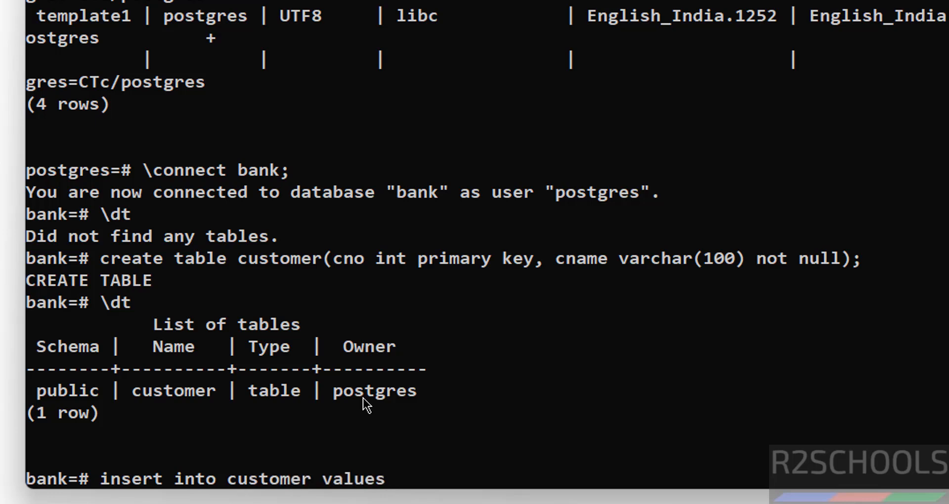
text((100,'Dav)
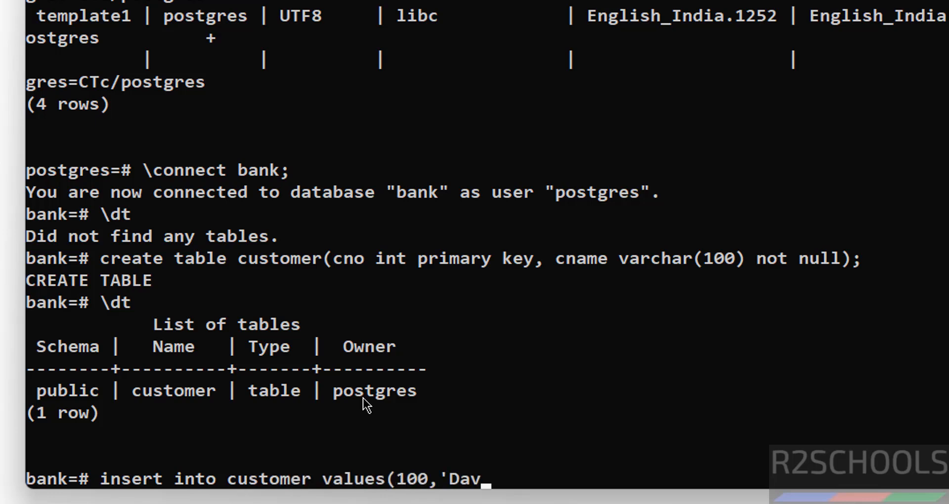
text(id');)
key(Return)
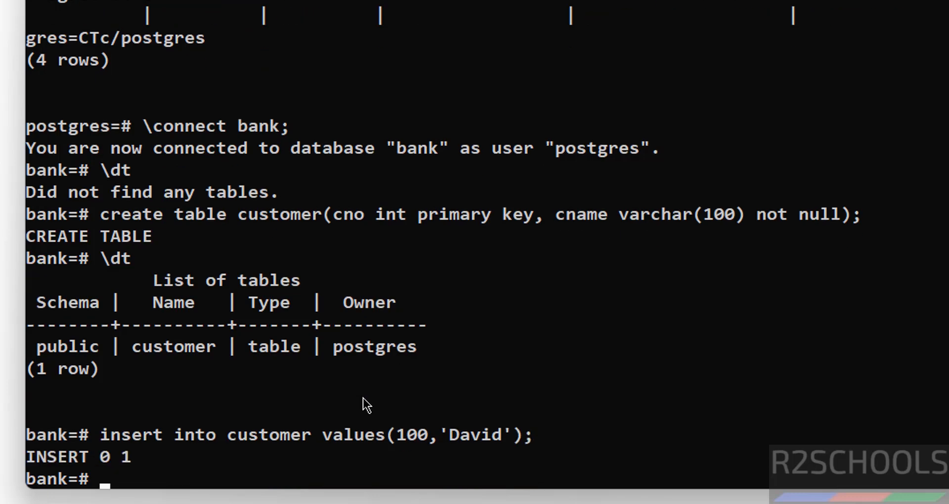
key(Up)
key(Left)
key(Left)
key(Left)
key(Left)
key(Left)
key(Left)
key(Left)
key(Left)
key(Left)
key(Left)
key(Left)
key(Left)
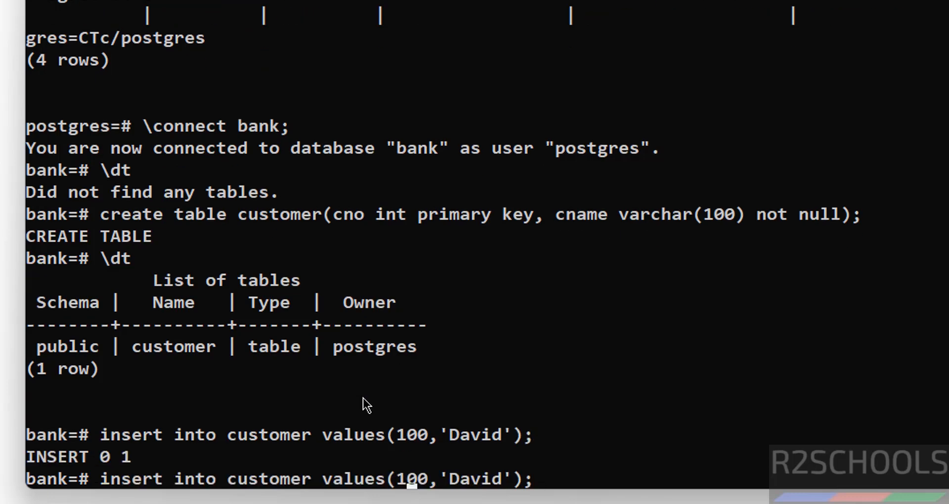
key(Right)
key(Right)
key(BackSpace)
text(1)
key(Right)
key(Right)
key(Delete)
key(Delete)
key(Delete)
key(Delete)
key(Delete)
text(James)
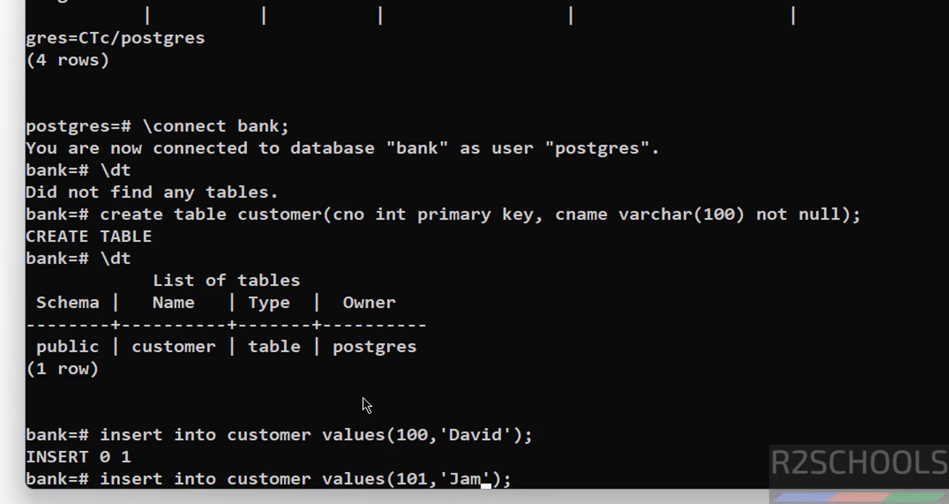
key(Return)
Run select * from customer; to show both new rows.
text(select)
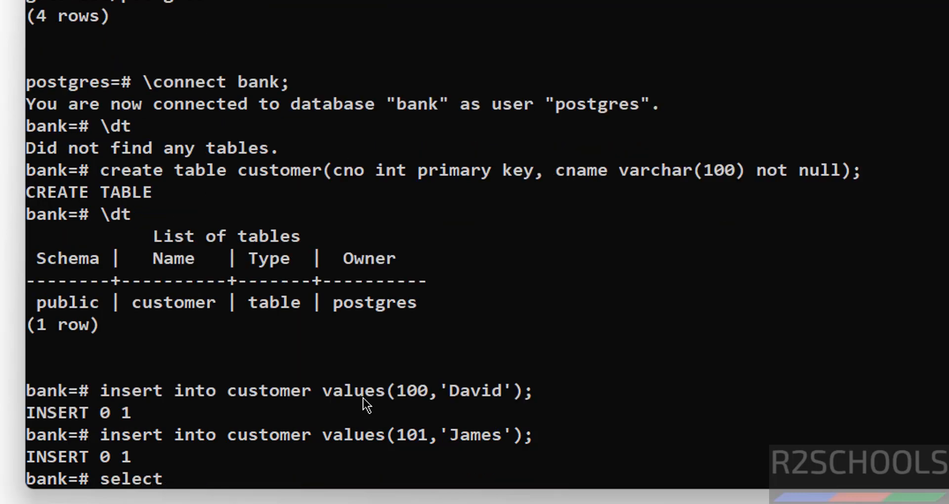
text( * from csut)
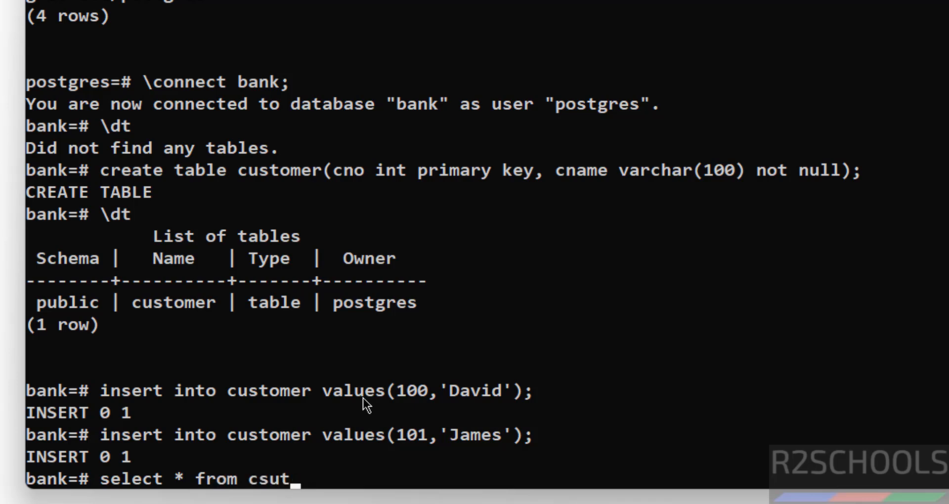
key(BackSpace)
key(BackSpace)
key(BackSpace)
text(ustomer;)
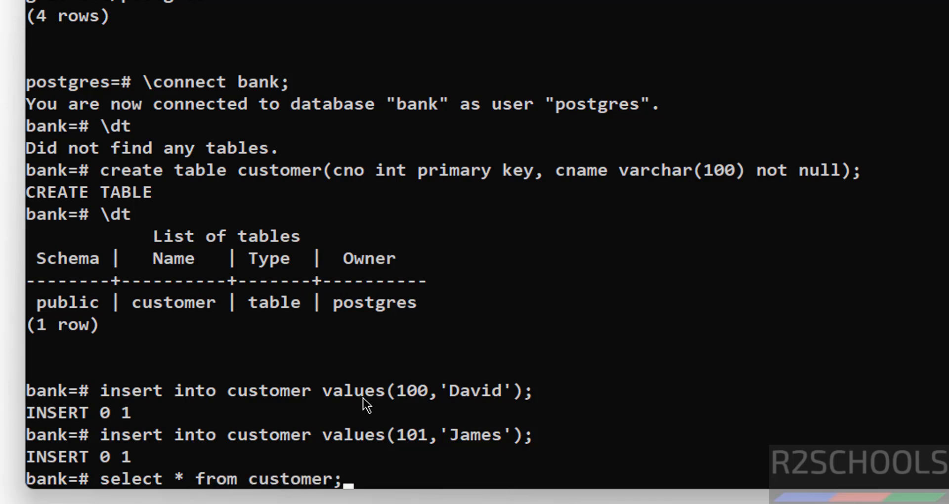
key(Return)
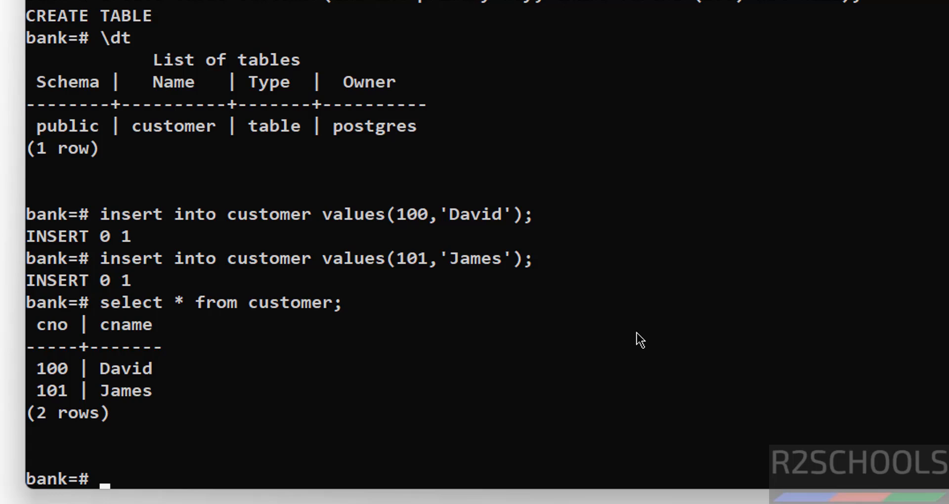
List existing roles with \du and query usernames from pg_user.
text(create ys)
key(BackSpace)
key(BackSpace)
key(BackSpace)
key(BackSpace)
key(BackSpace)
key(BackSpace)
key(BackSpace)
key(BackSpace)
key(BackSpace)
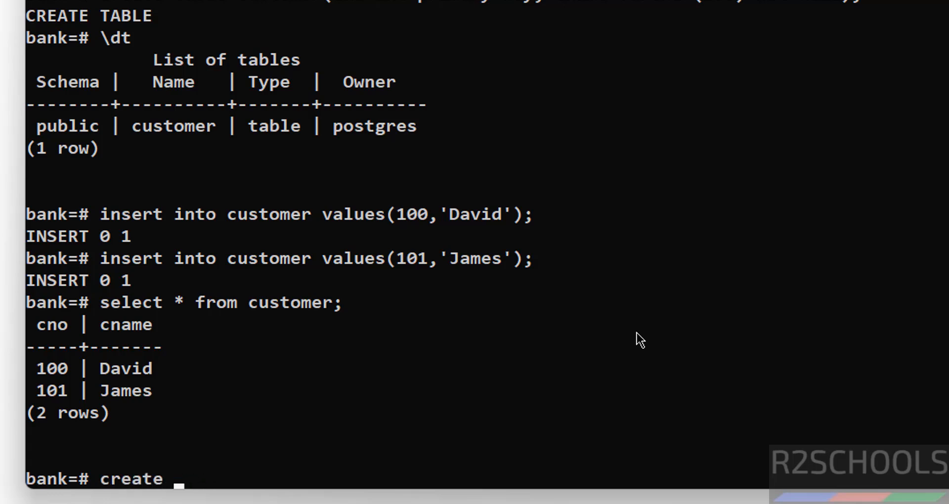
text(\du)
key(Return)
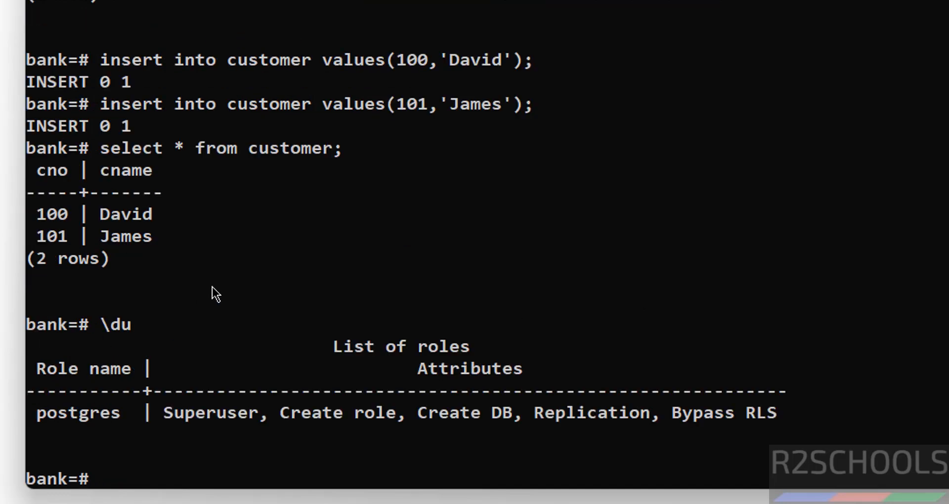
text(select us)
text(ername from p)
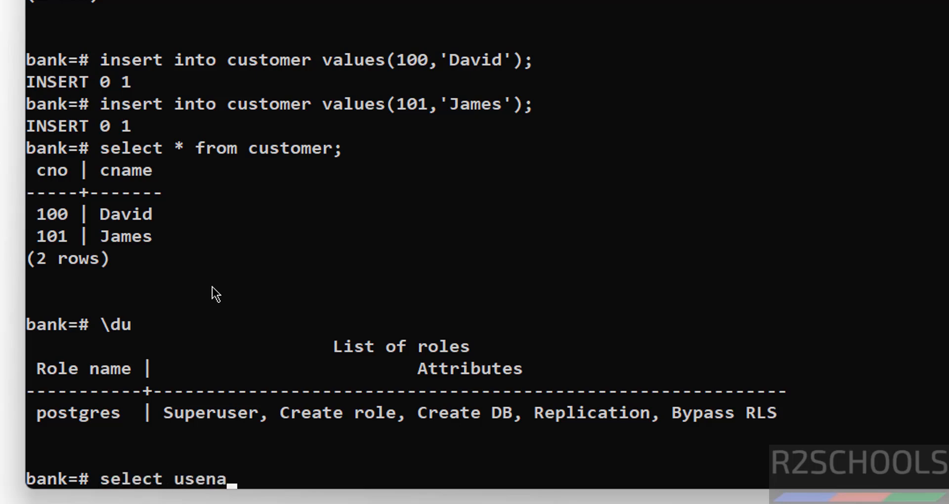
text(g_user;)
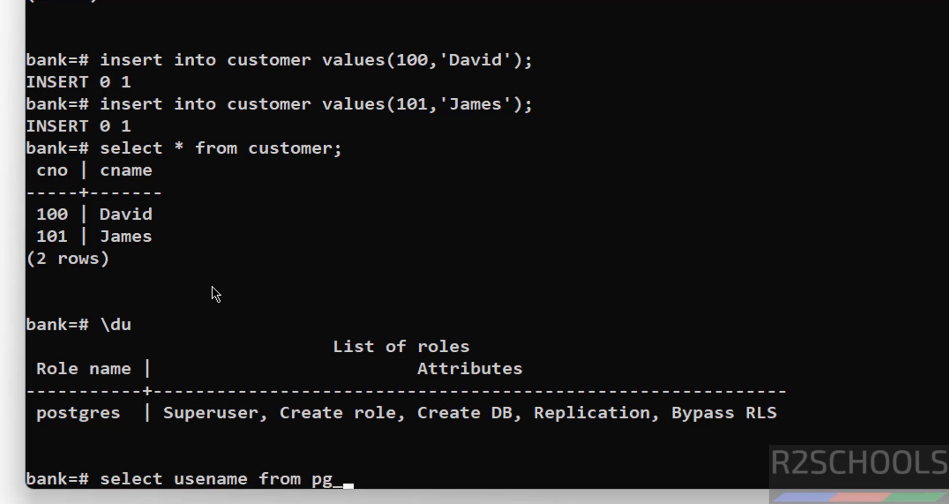
key(Return)
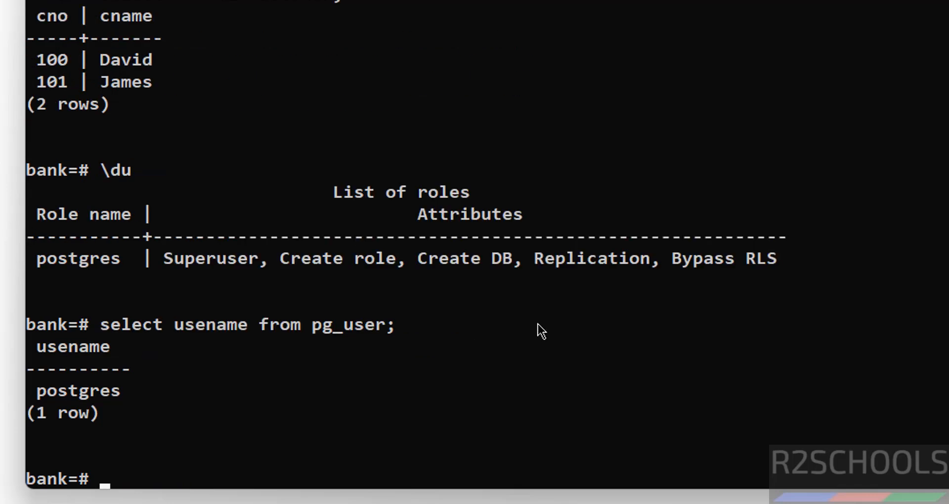
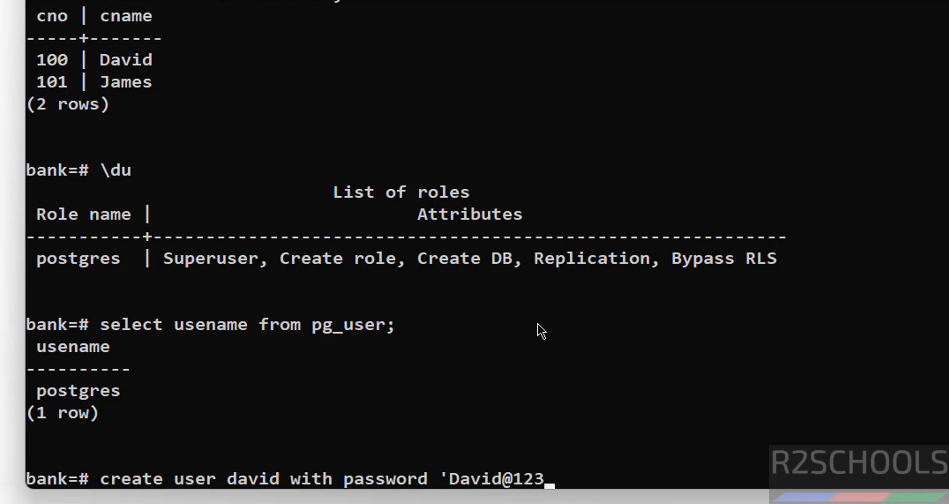
Create a new password-protected user and rerun the pg_user listing to confirm it.
key(Return)
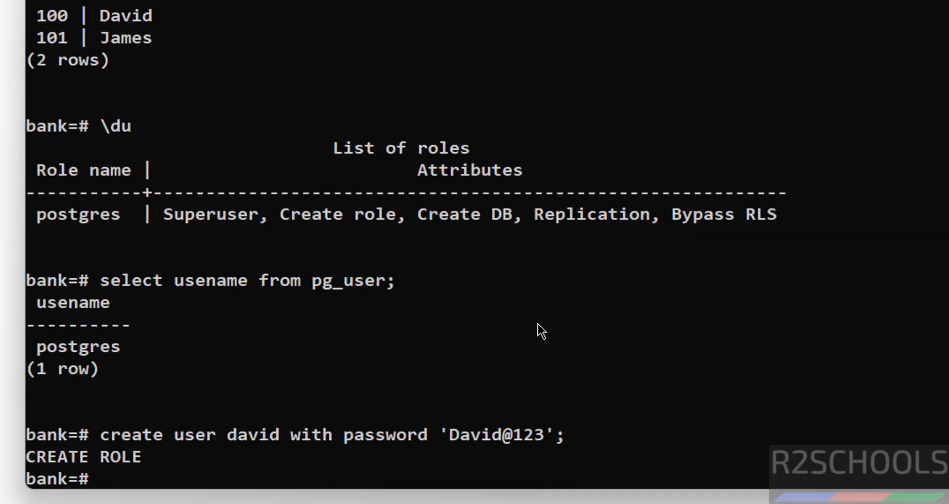
key(Up)
key(Up)
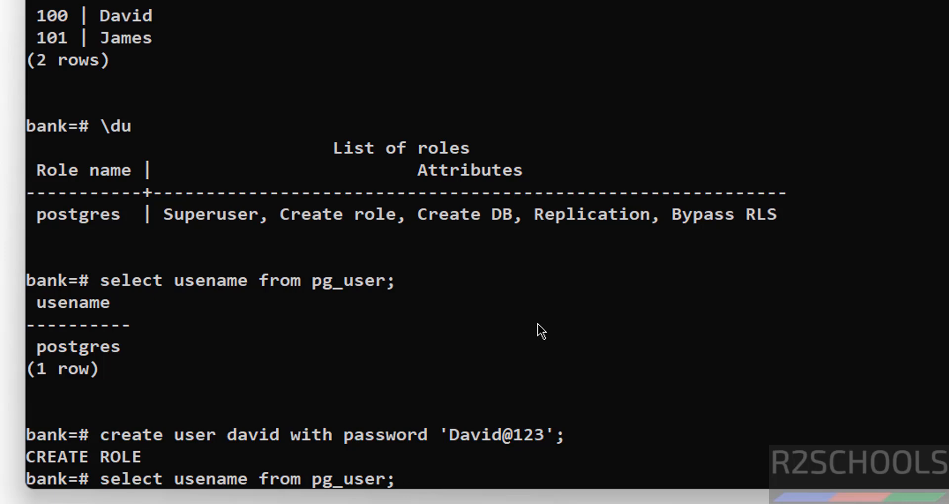
key(Return)
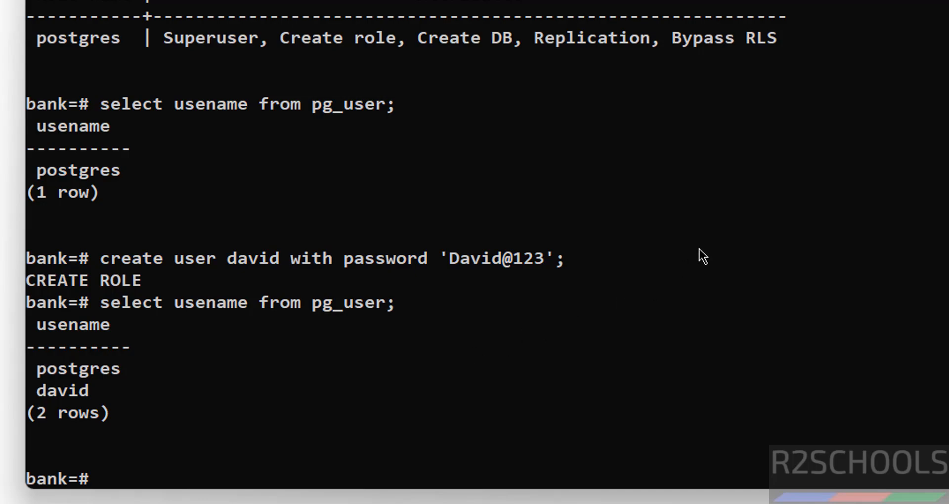
key(super)
Launch pgAdmin 4 from the Start menu's PostgreSQL 18 folder.
scroll(658, 247, down, 5)
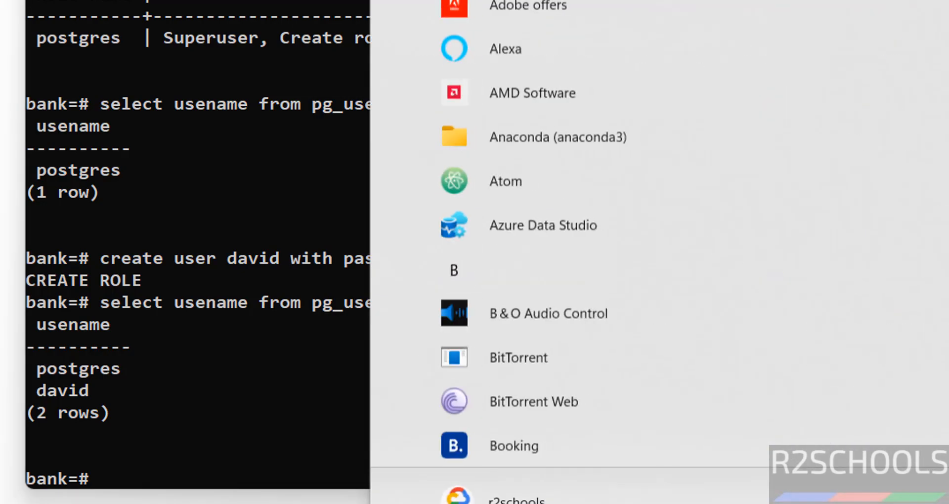
scroll(658, 247, down, 15)
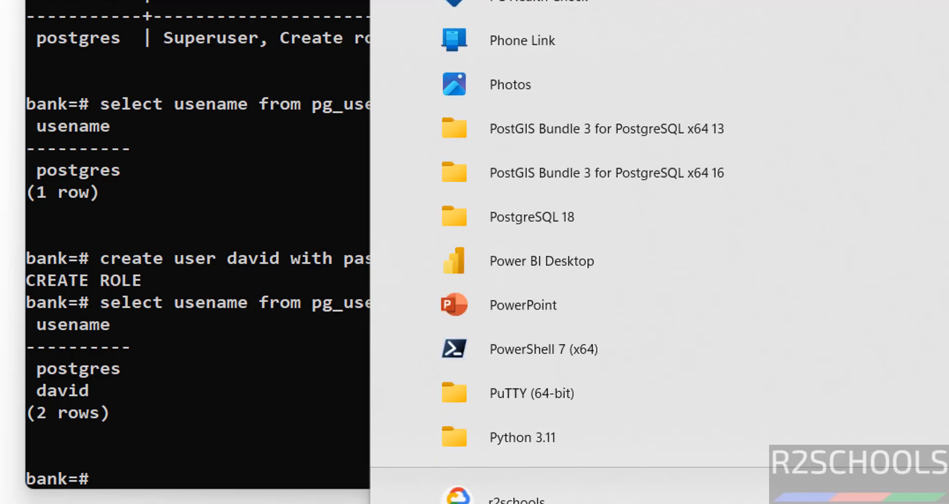
scroll(662, 173, down, 1)
click(663, 174)
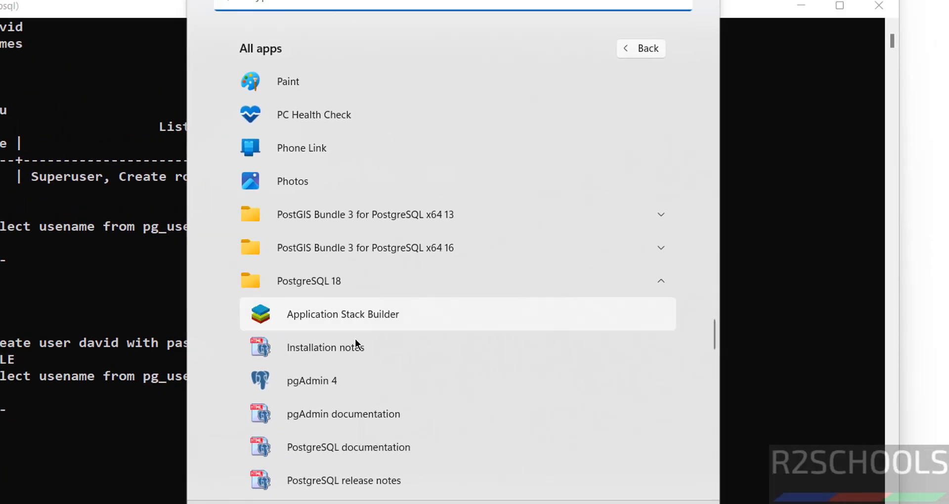
click(553, 390)
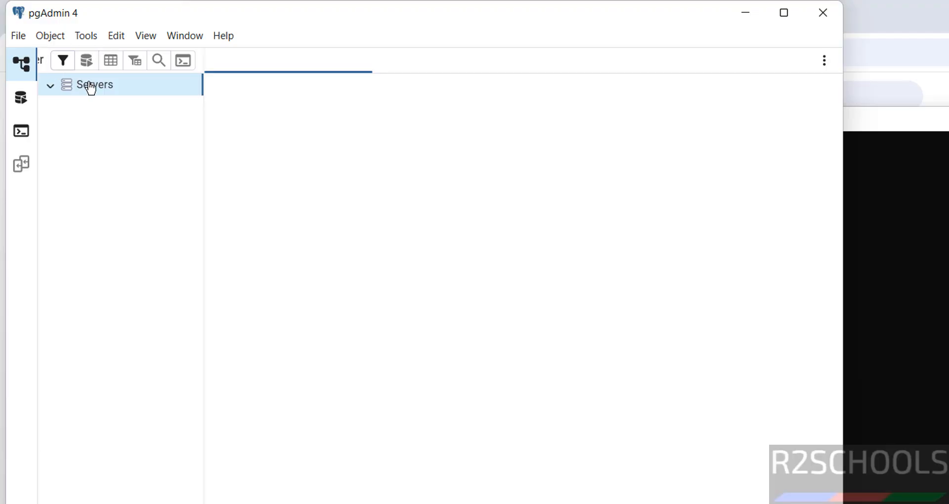
right_click(88, 86)
Register server pg182 with host localhost and the postgres password, and save it.
mouse_move(125, 98)
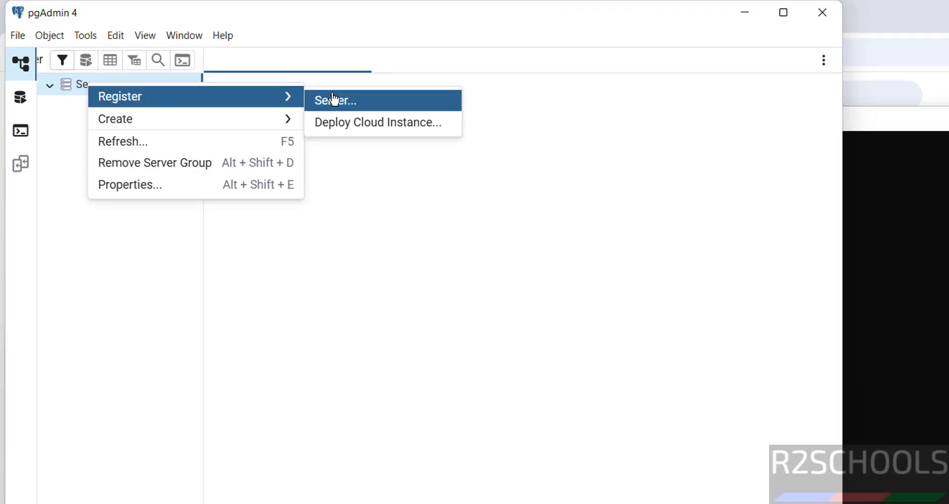
click(336, 101)
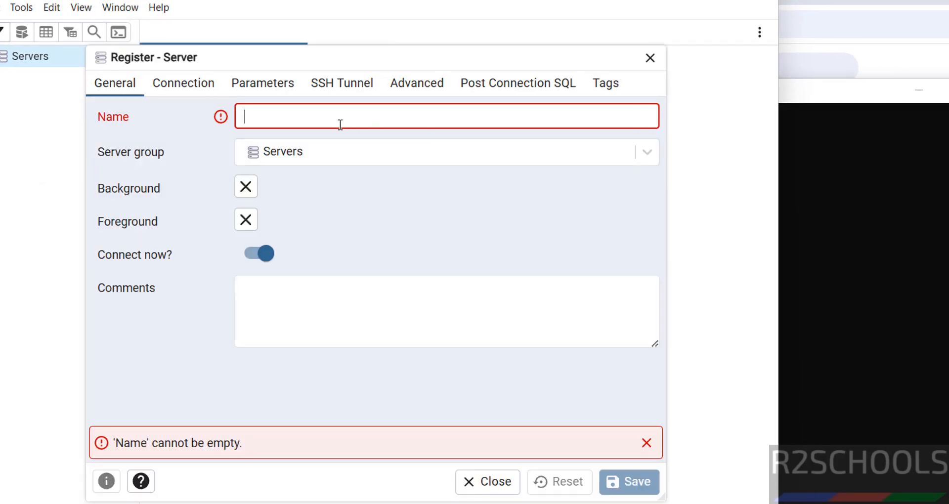
text(pg)
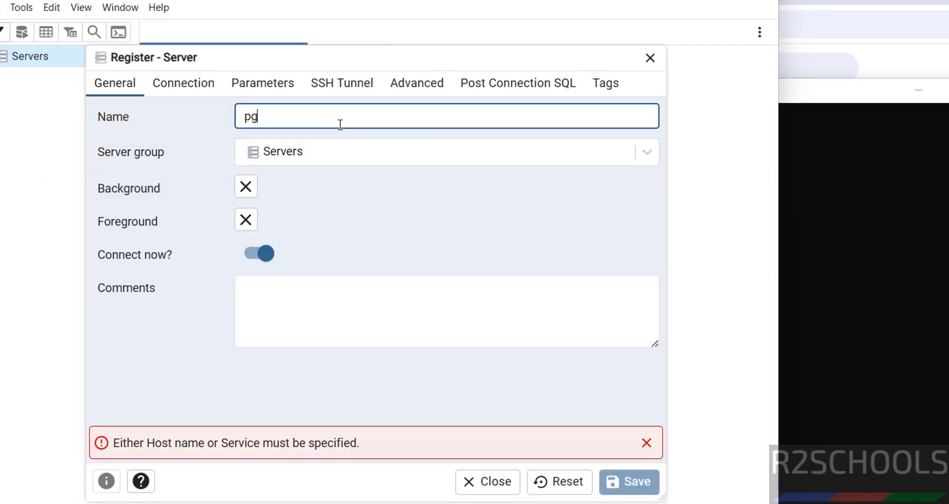
text(182)
click(183, 89)
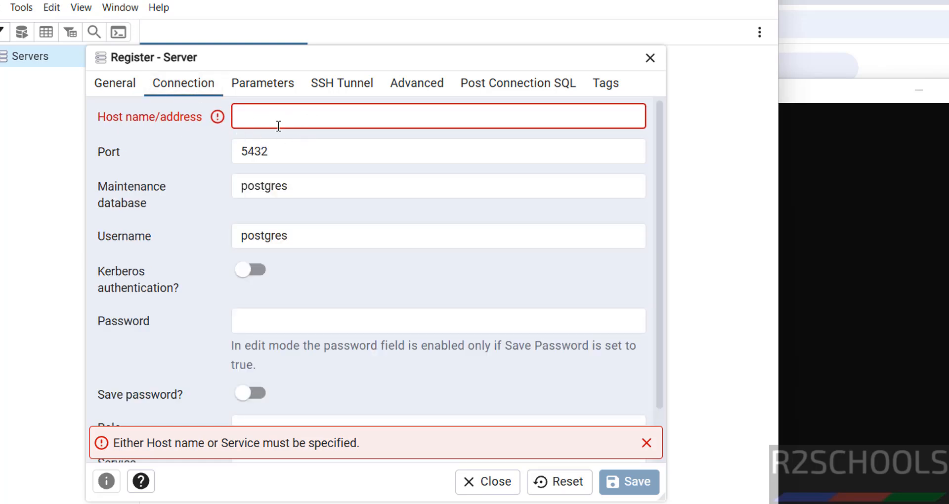
click(290, 114)
text(localhost)
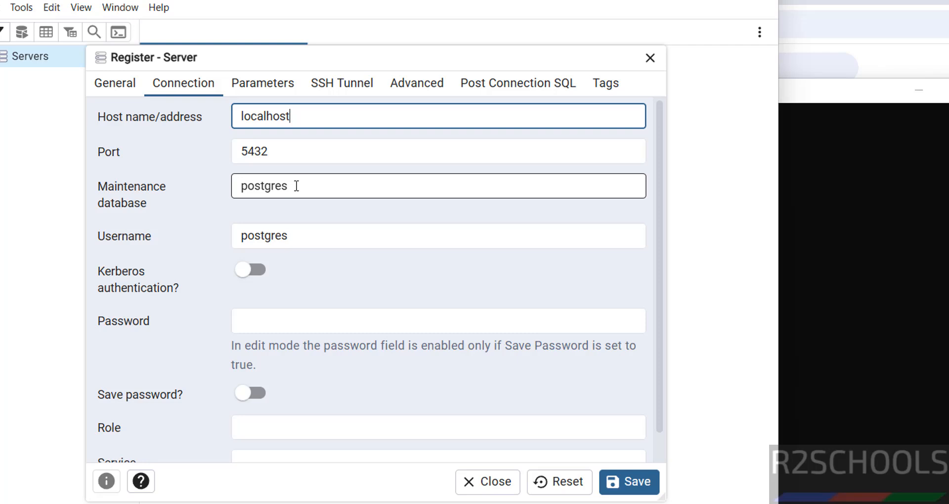
click(293, 321)
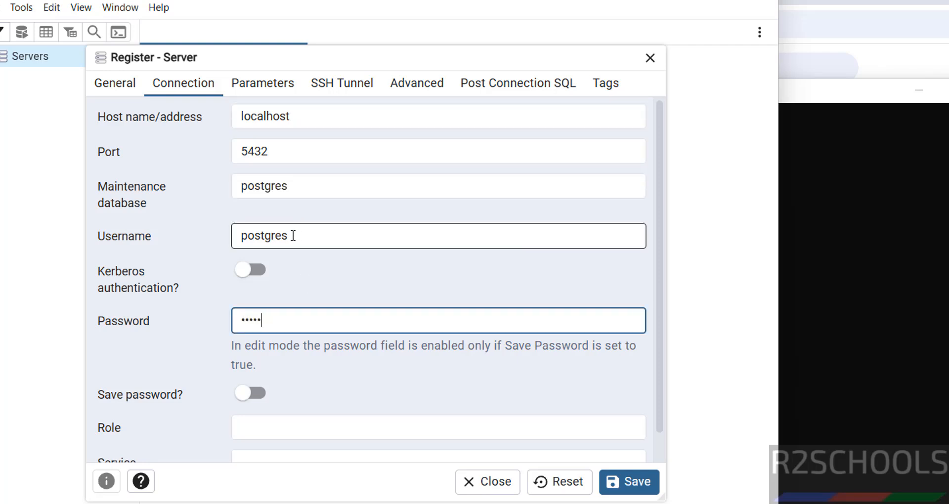
click(638, 484)
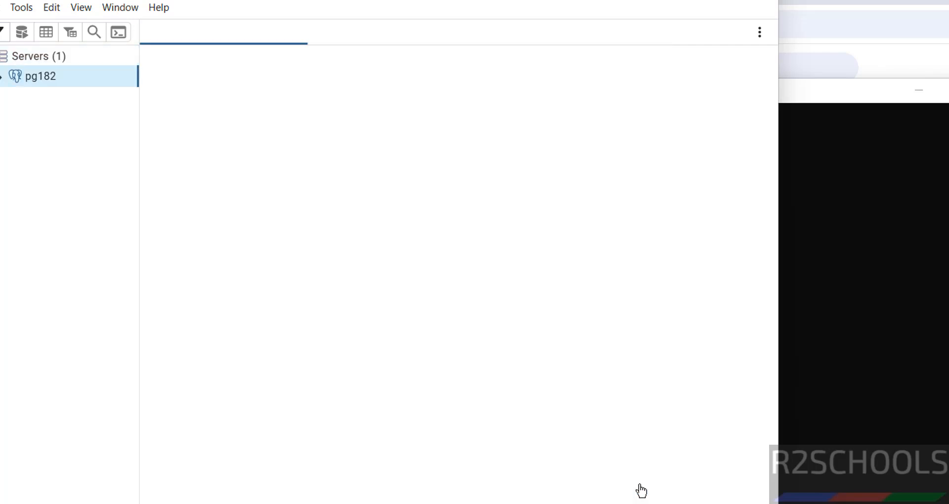
Expand pg182's Databases and Login/Group Roles to show bank, postgres and the new user.
click(2, 78)
click(13, 96)
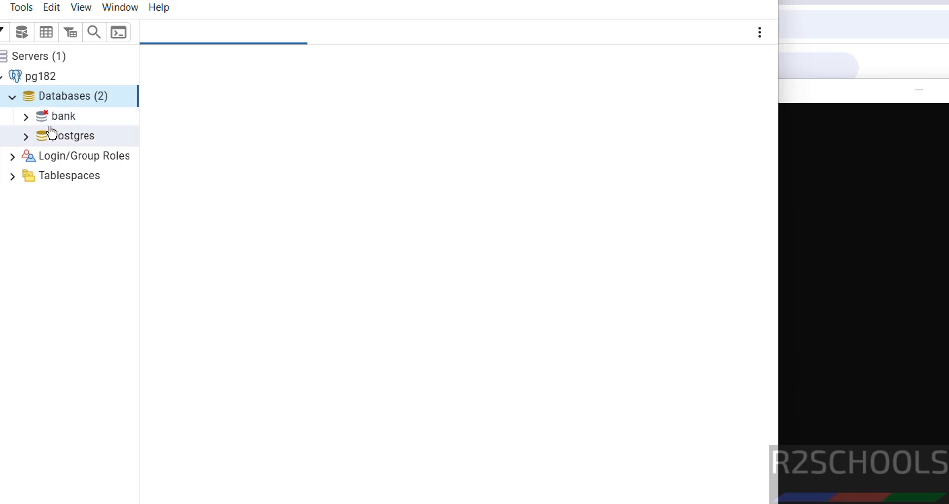
click(14, 158)
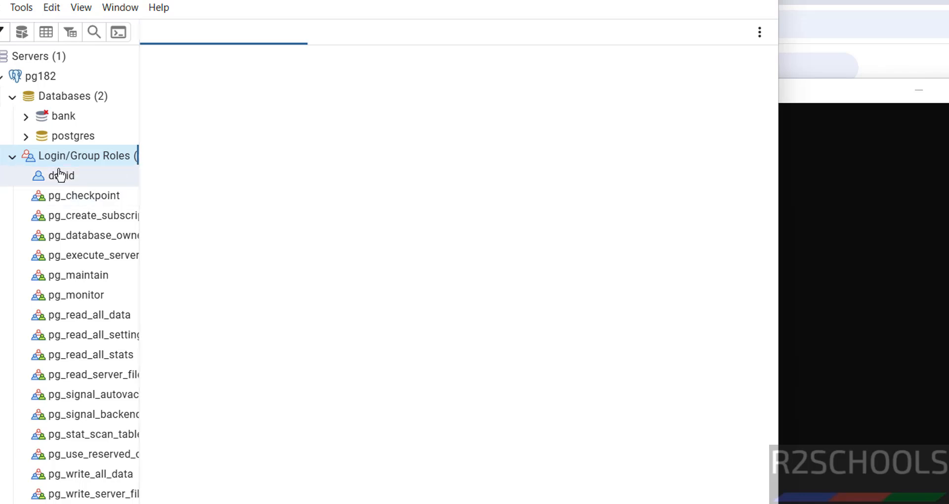
click(908, 245)
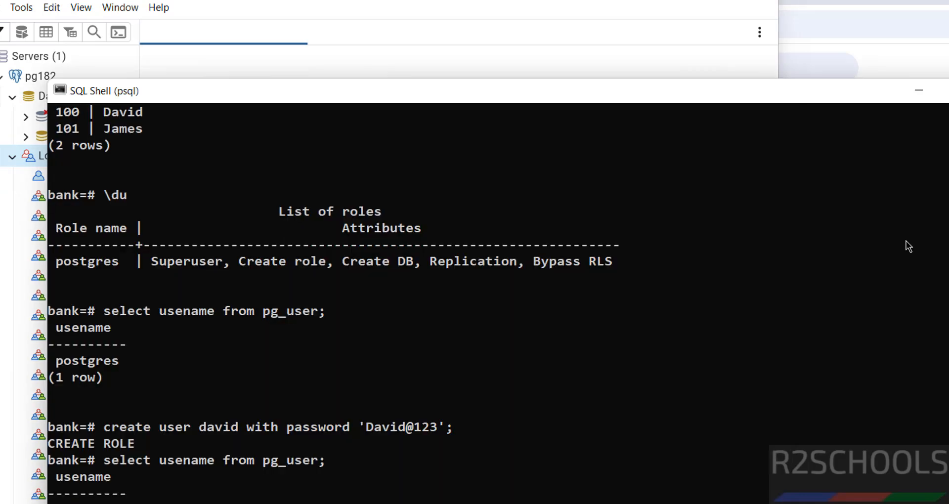
click(4, 297)
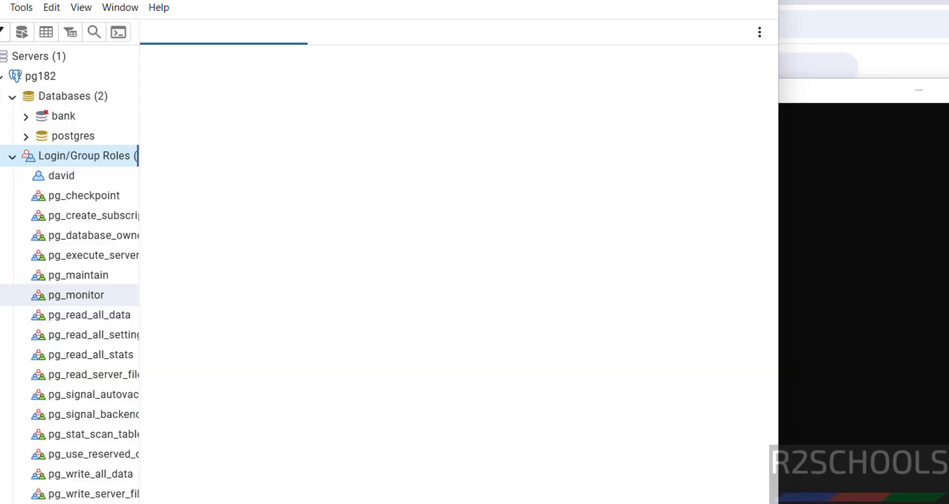
Open a Query Tool on bank and run select * from customer.
right_click(67, 121)
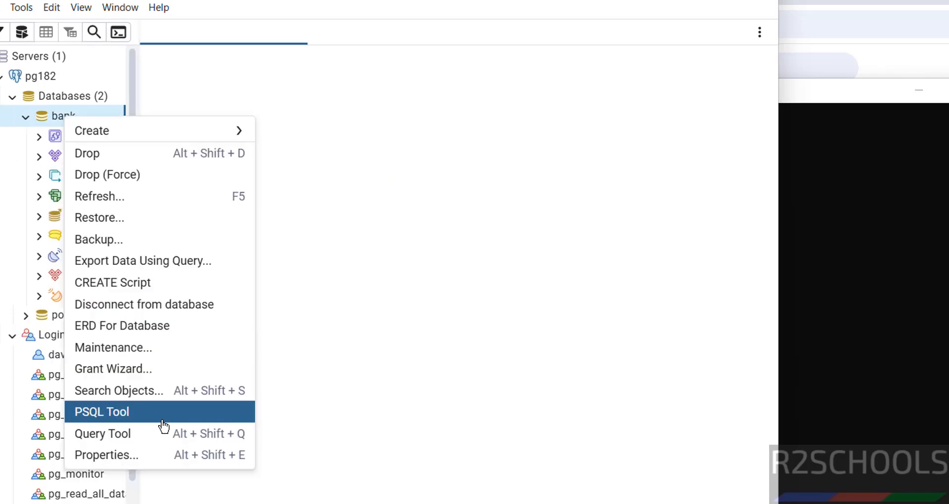
click(156, 437)
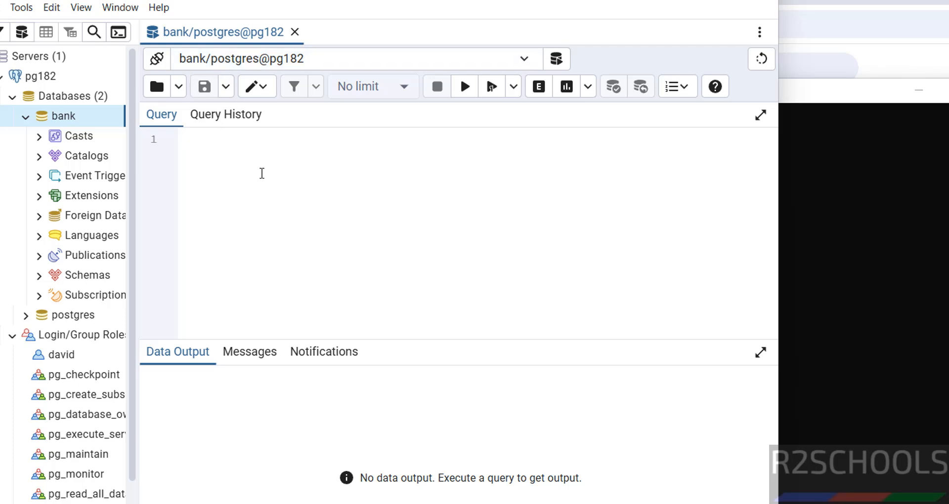
text(select * f)
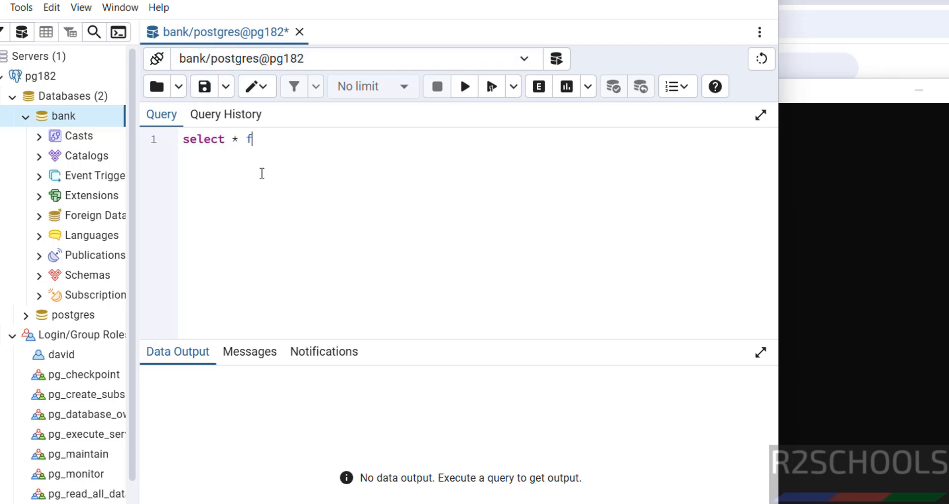
text(rom customer)
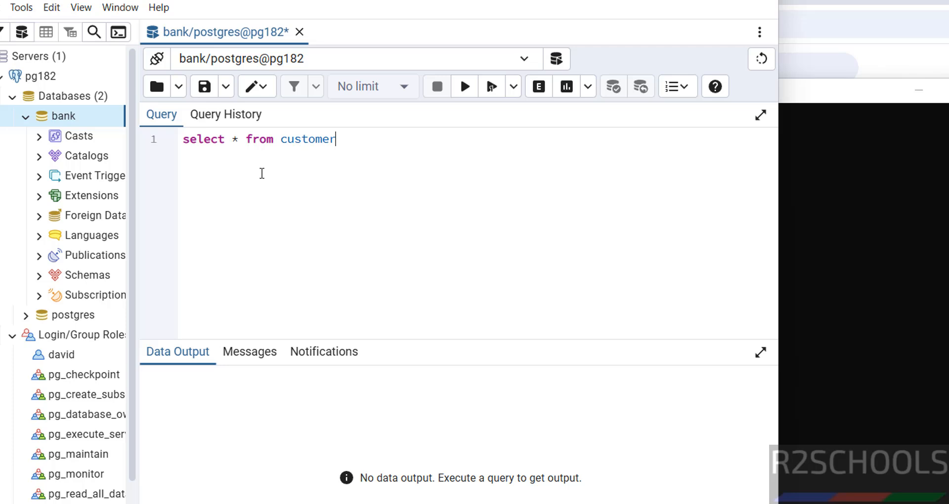
key(shift+Home)
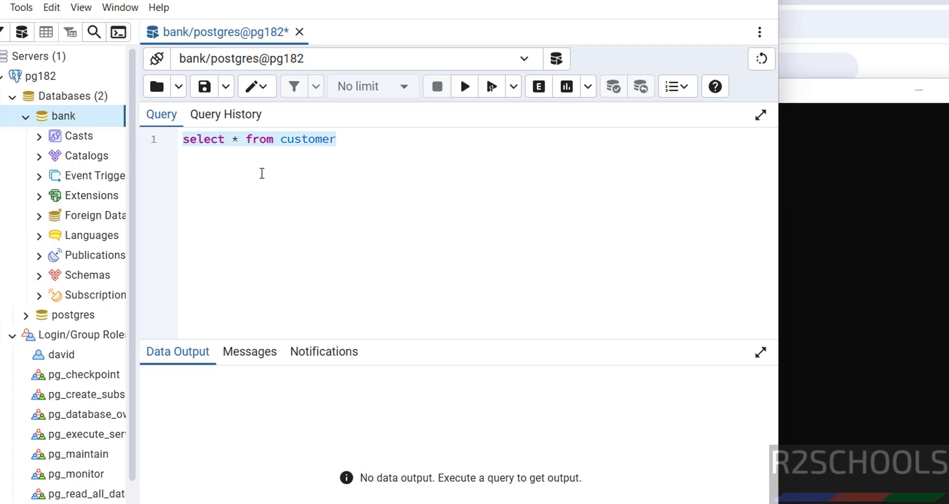
click(465, 87)
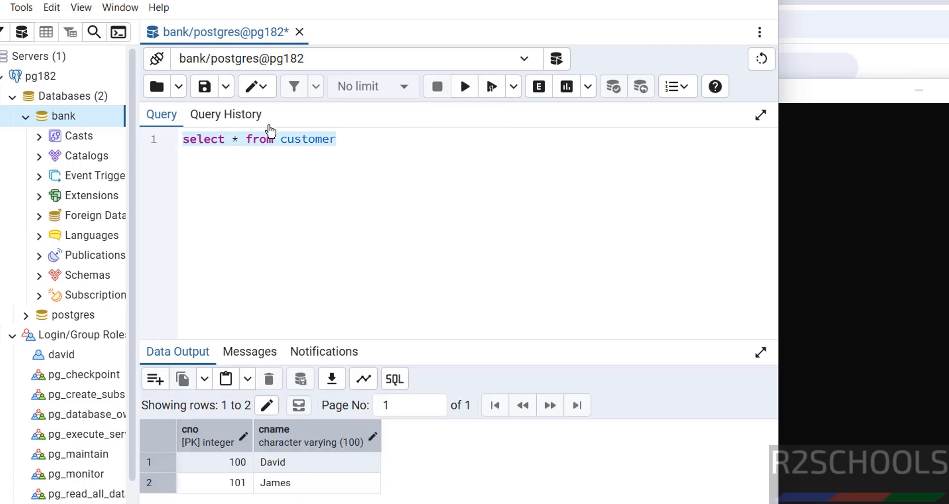
click(25, 117)
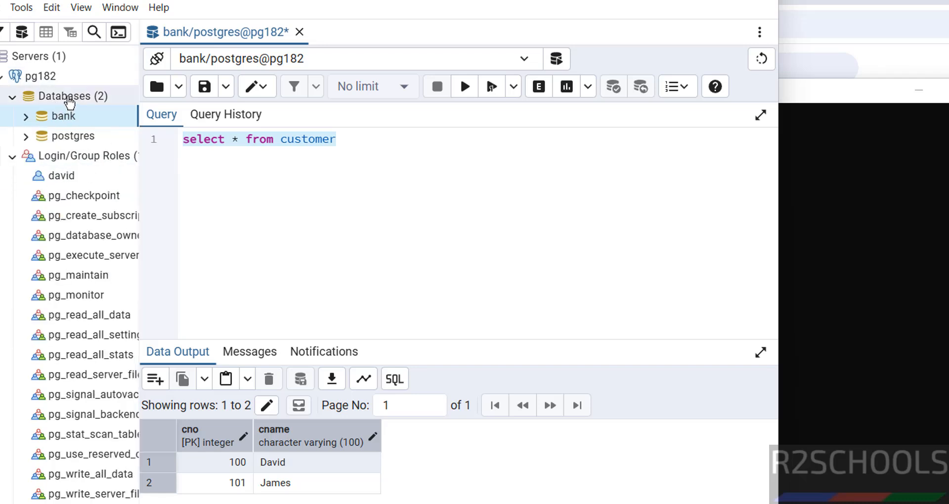
Create a database named test, previewing its CREATE DATABASE SQL before saving.
right_click(70, 102)
mouse_move(94, 113)
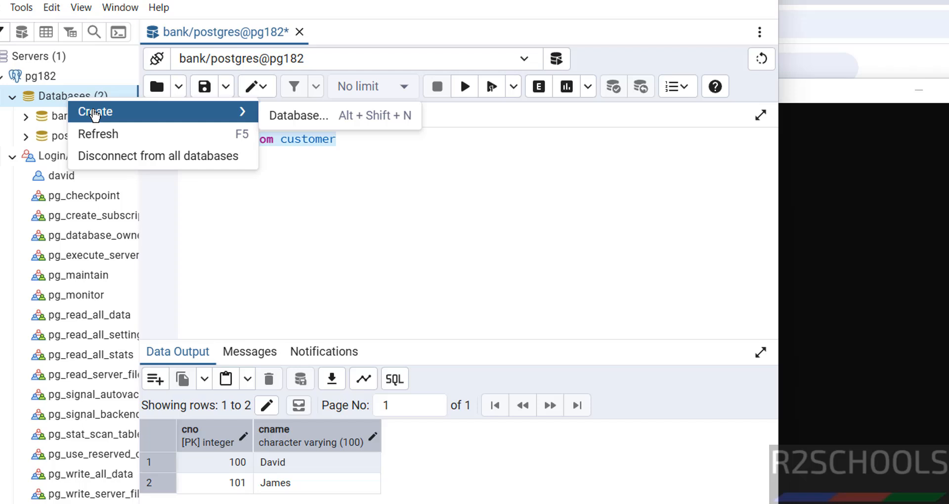
click(291, 116)
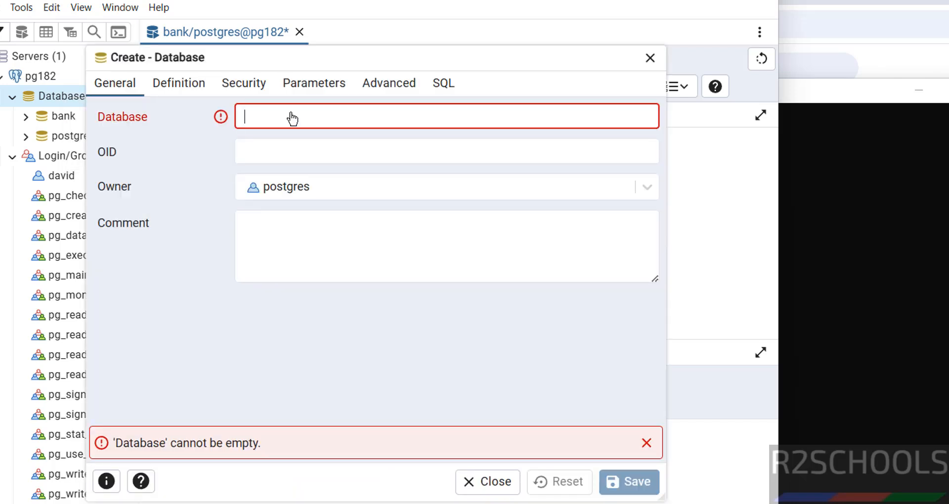
text(test)
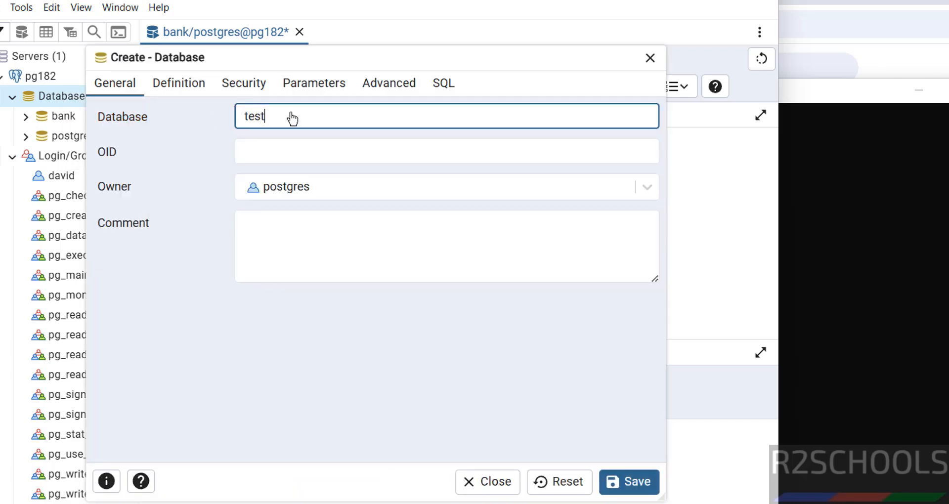
click(177, 89)
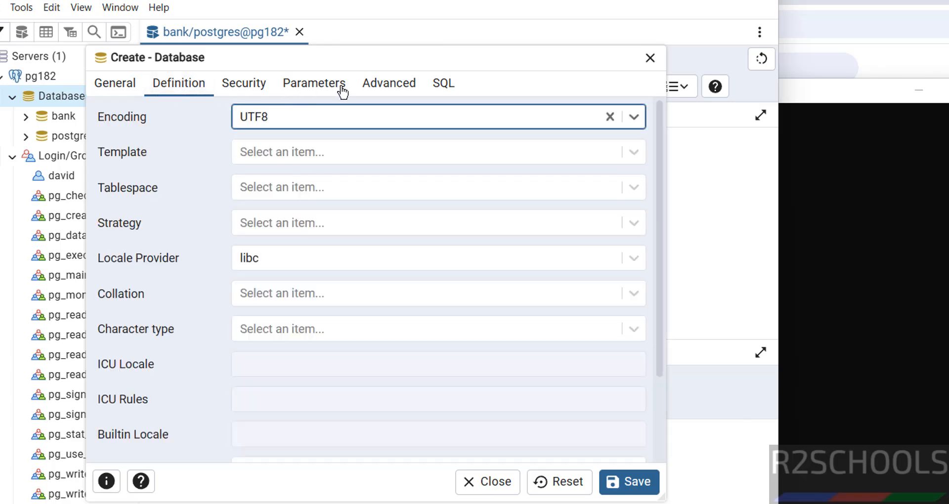
click(439, 84)
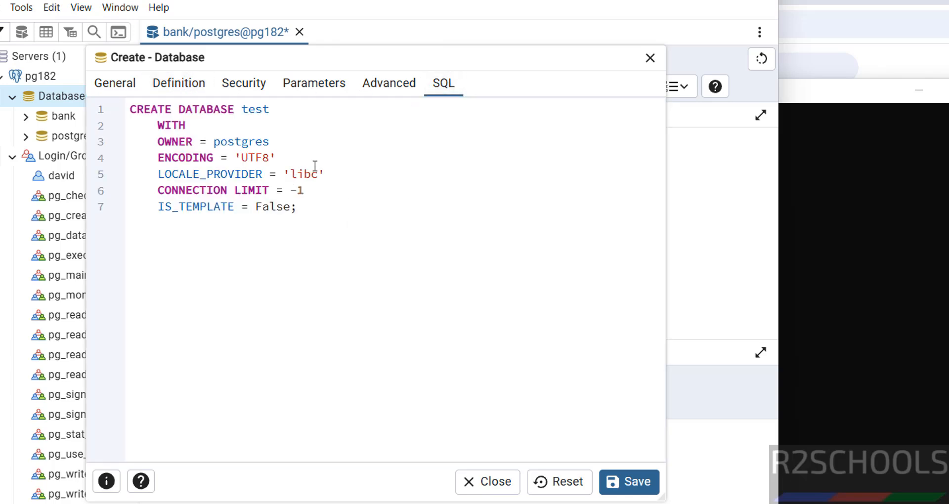
click(124, 85)
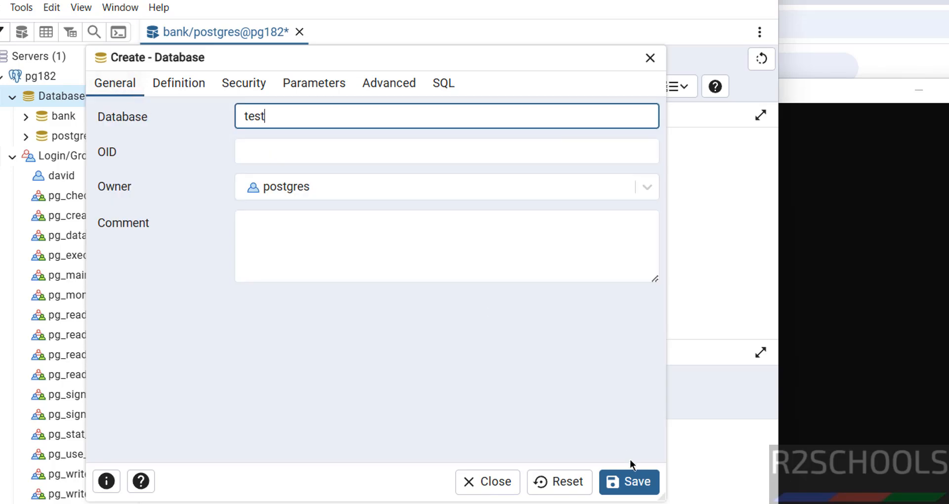
click(629, 482)
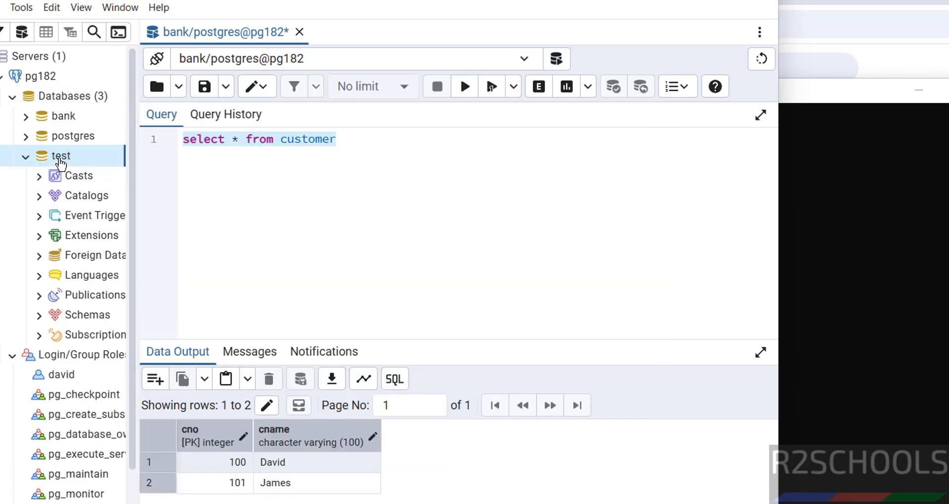
click(25, 157)
Check the database list with \l in the psql shell.
click(818, 333)
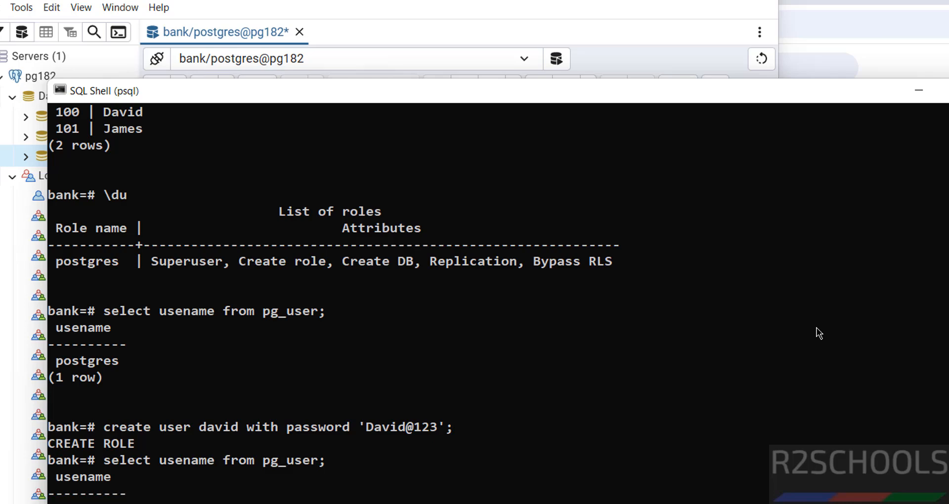
text(\l)
key(Return)
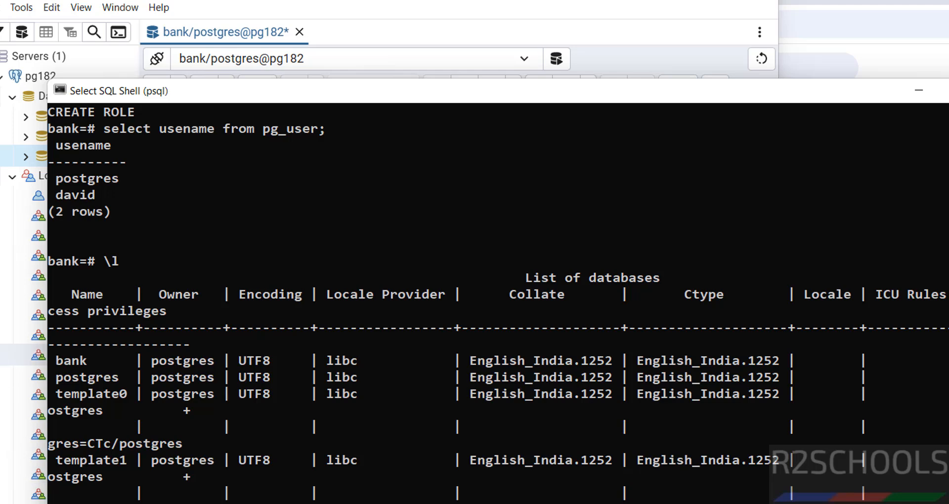
click(24, 130)
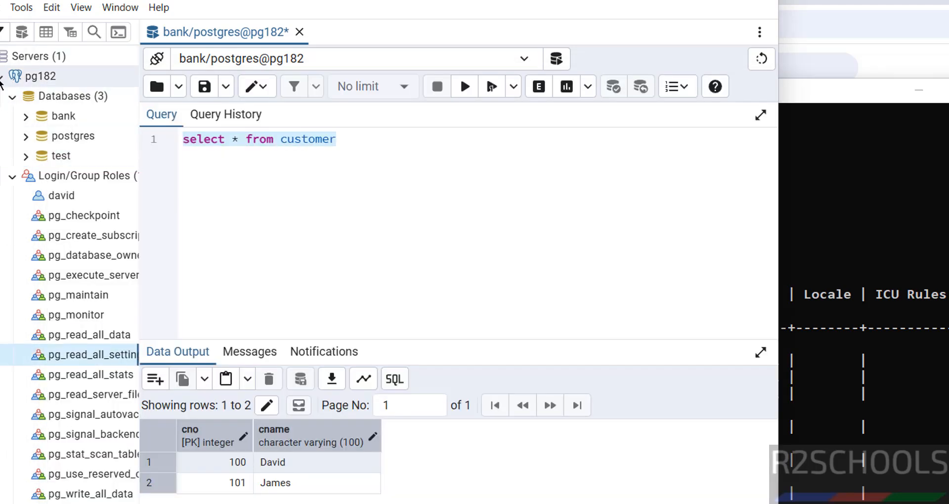
Launch DBeaver from the DBeaver Community folder under All apps.
key(super)
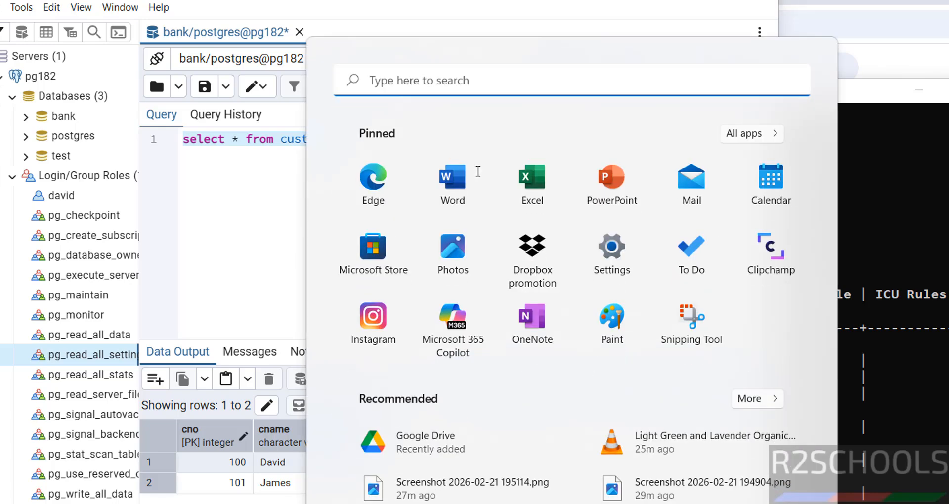
click(757, 136)
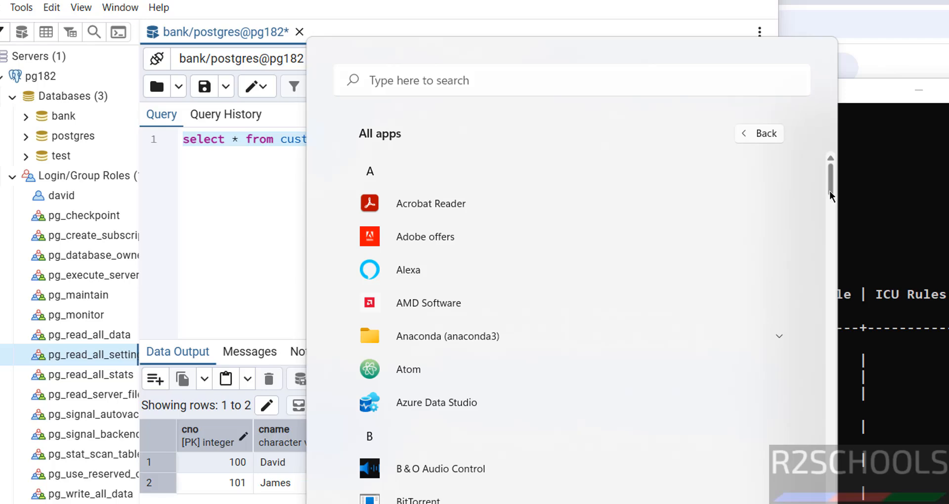
drag(829, 190, 835, 243)
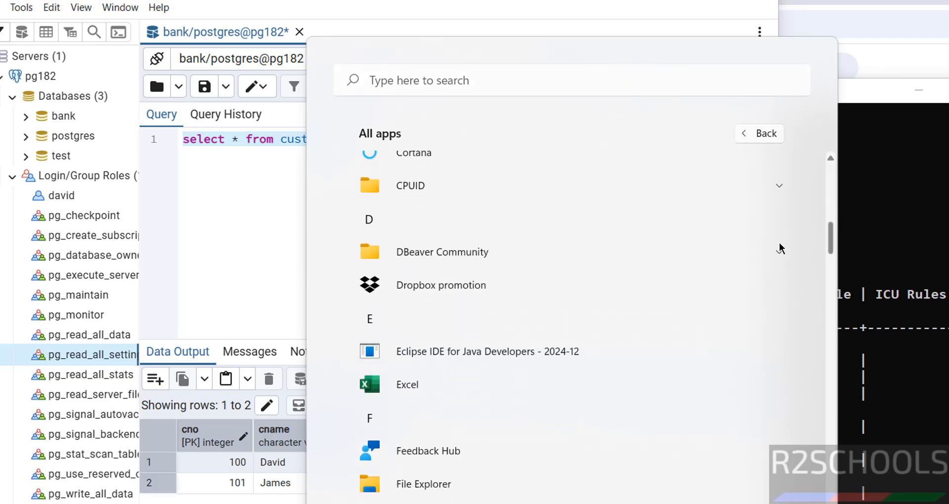
click(512, 249)
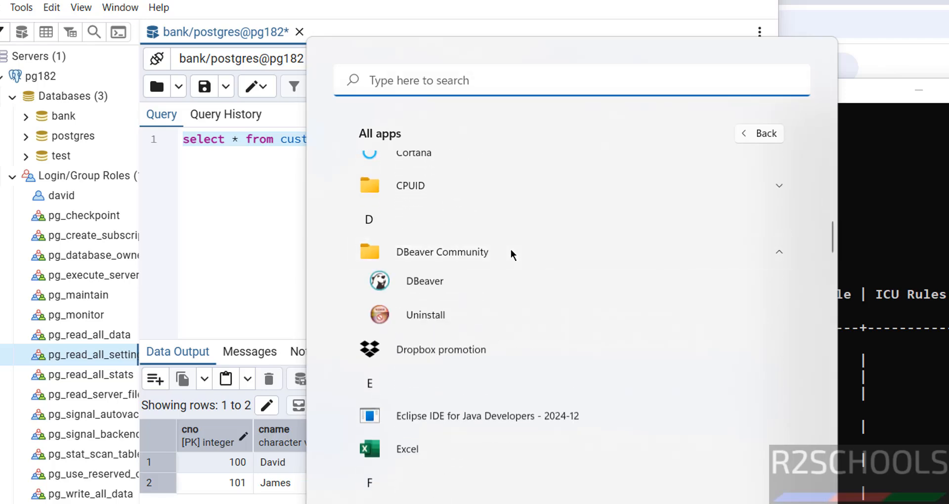
click(452, 289)
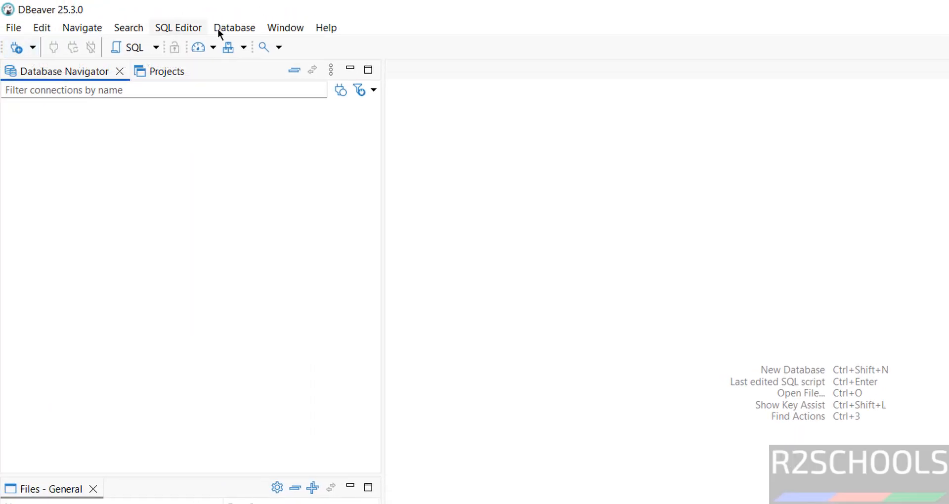
Add a PostgreSQL connection to localhost showing all databases, entering the password, testing, and finishing.
click(233, 27)
click(249, 47)
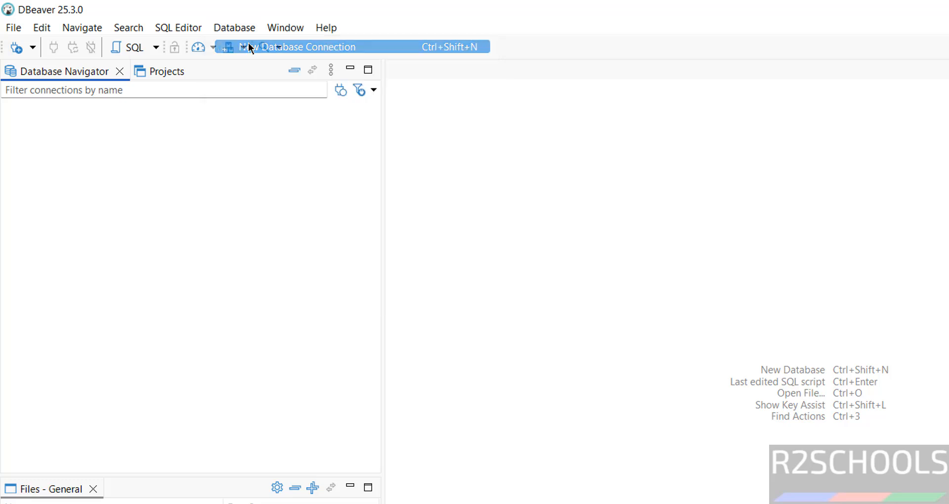
click(862, 207)
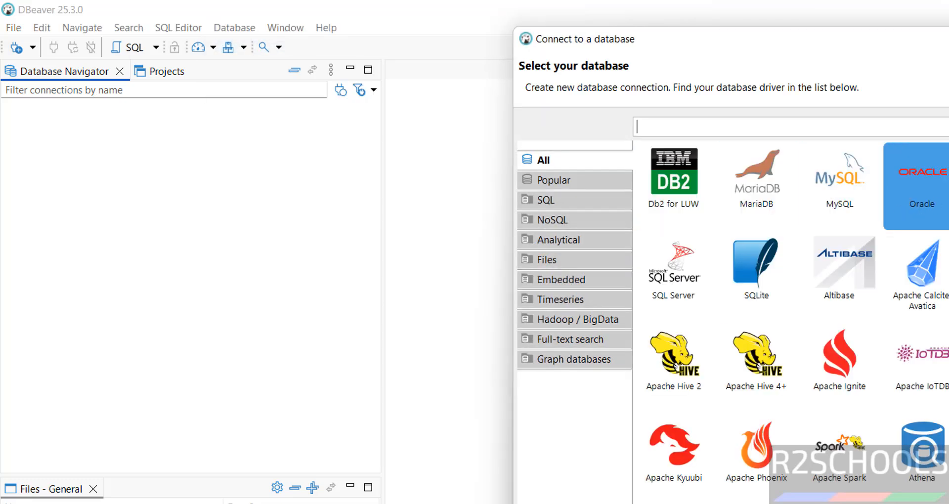
double_click(948, 178)
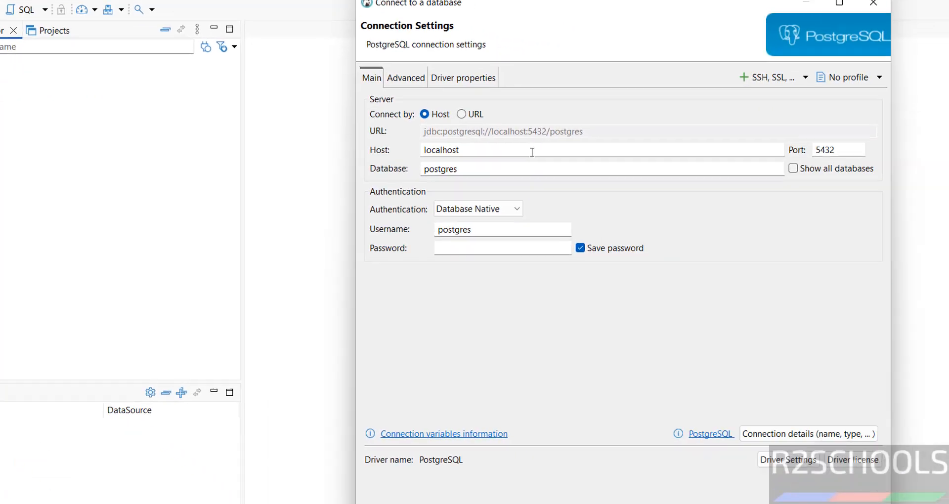
click(719, 211)
drag(465, 130, 349, 130)
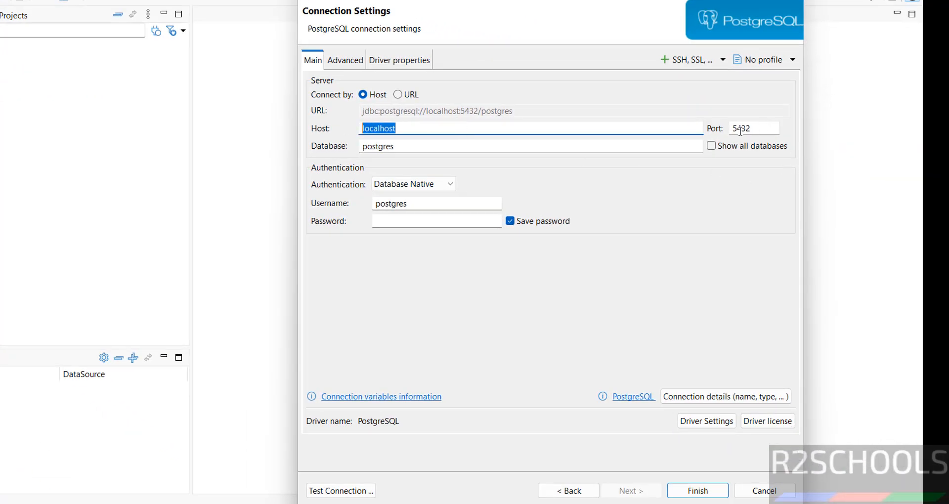
click(716, 146)
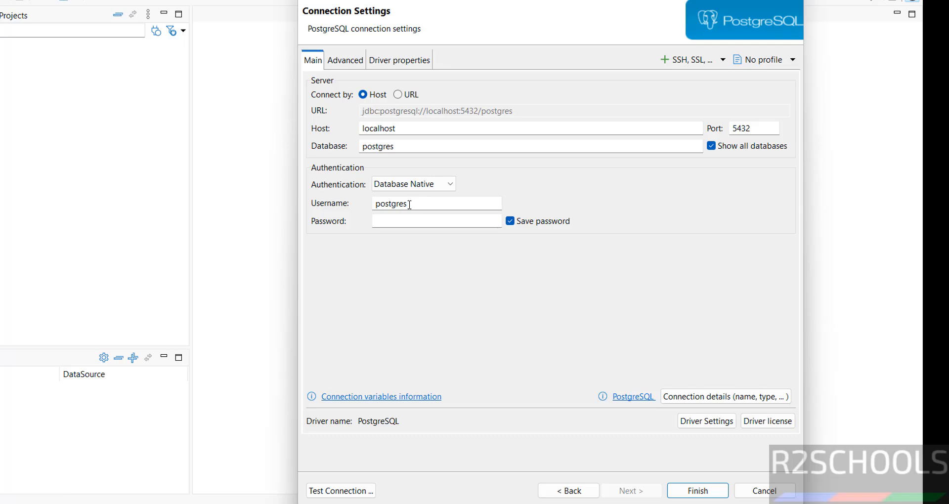
click(396, 223)
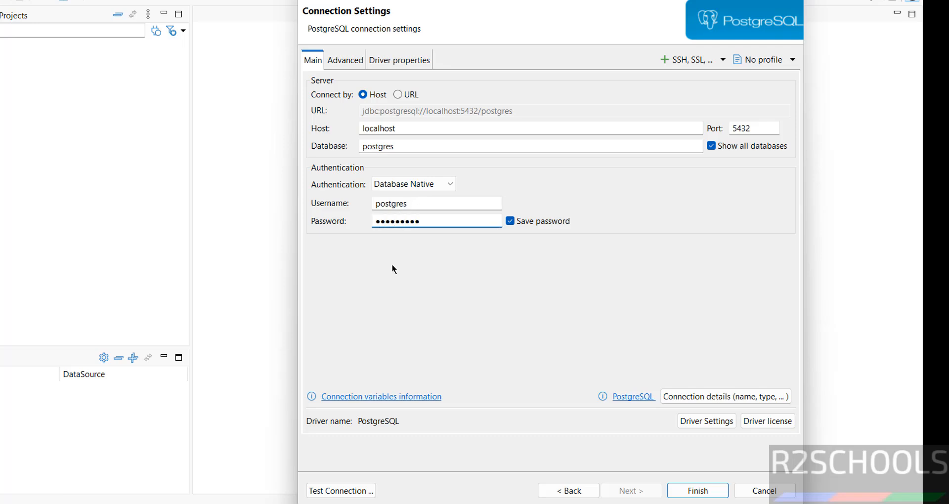
click(340, 492)
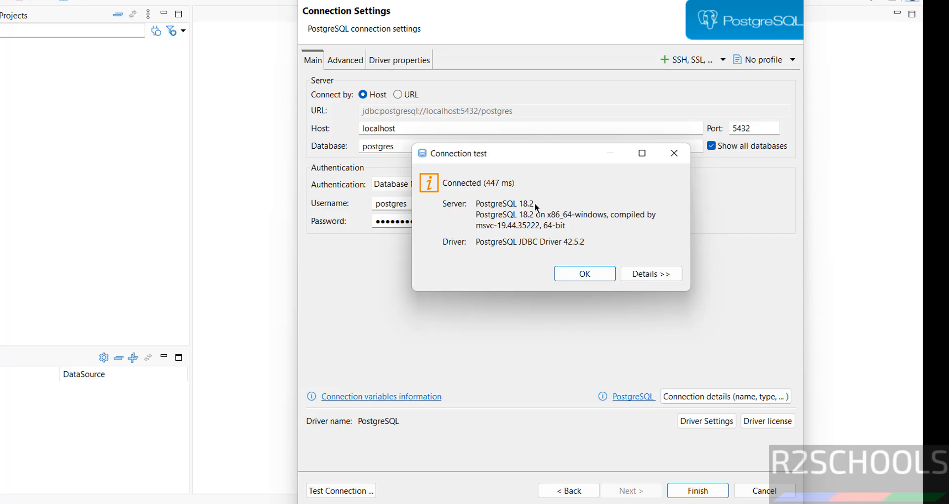
click(582, 275)
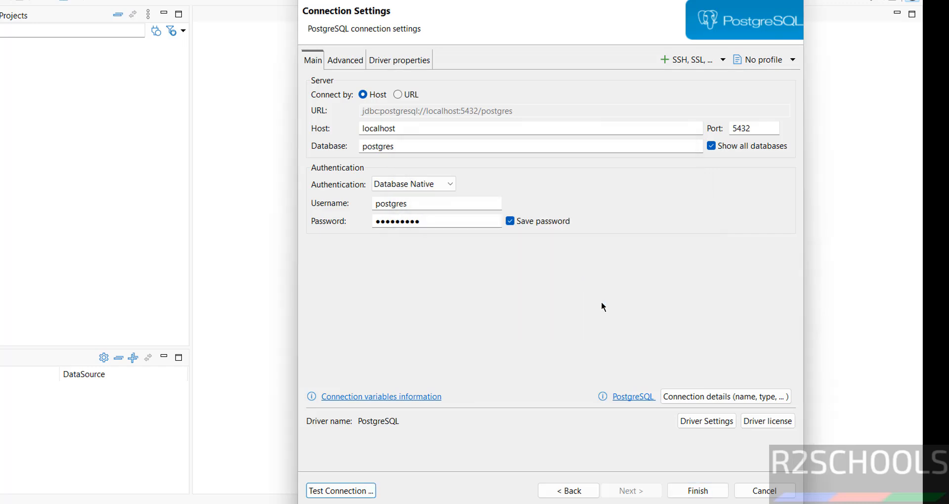
click(697, 491)
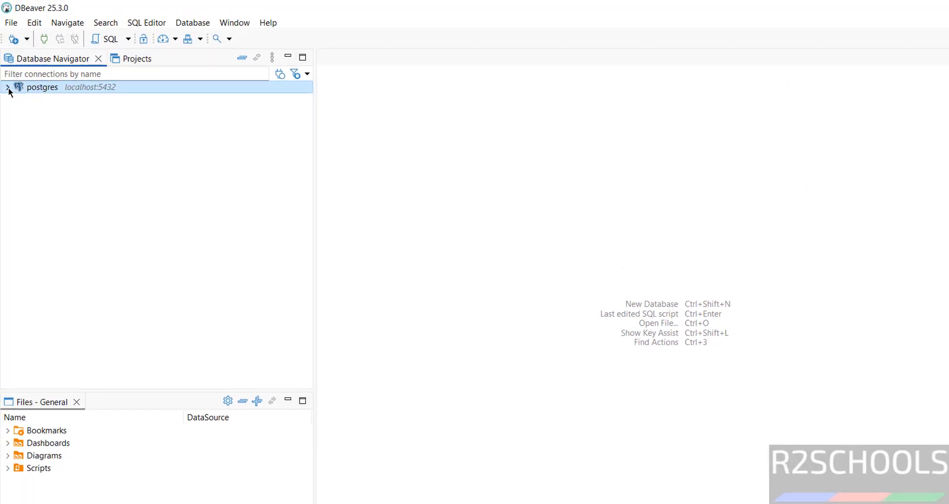
Open a SQL console on bank and execute select * from customer.
click(8, 88)
click(18, 100)
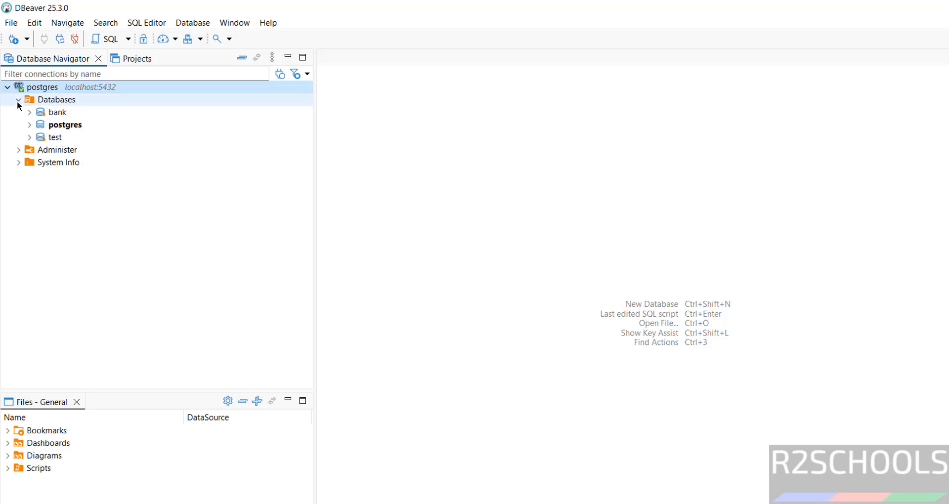
right_click(51, 112)
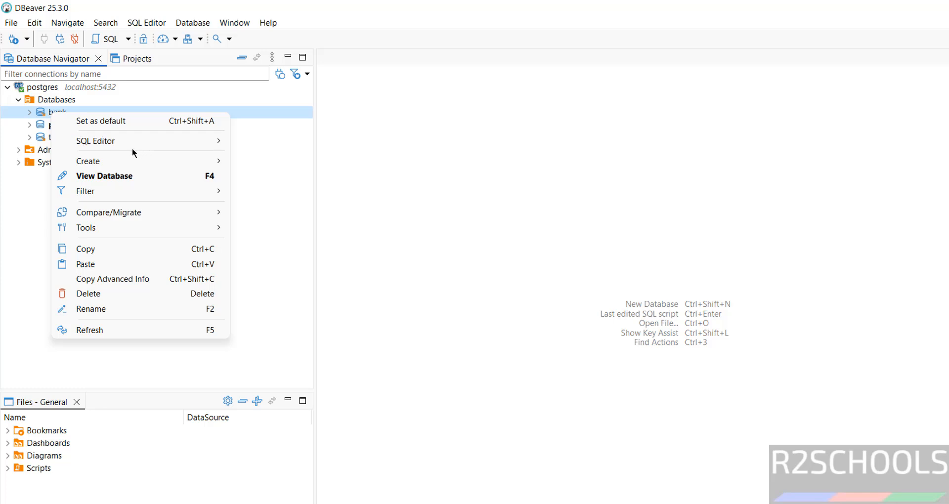
mouse_move(132, 147)
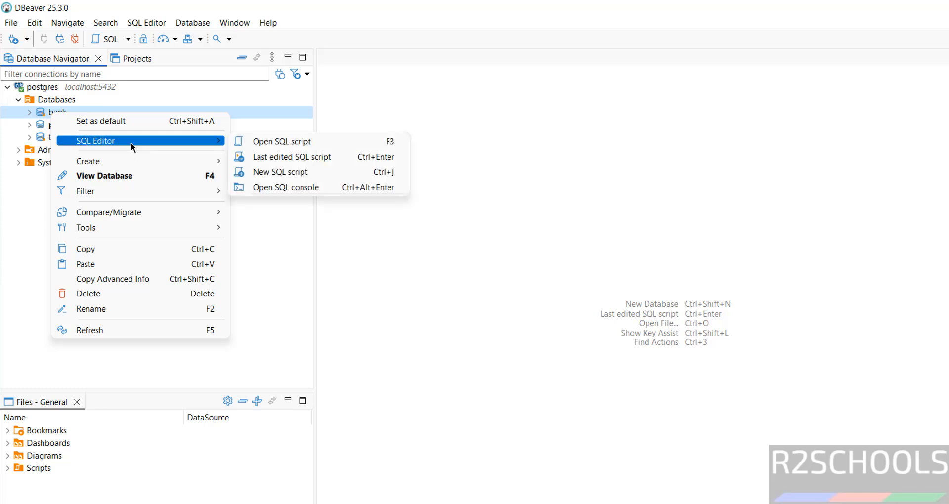
click(290, 190)
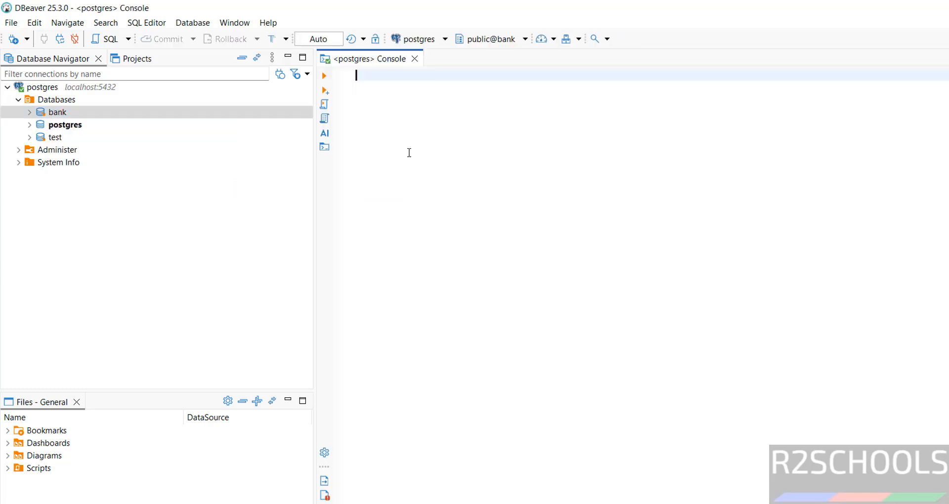
text(select * fro)
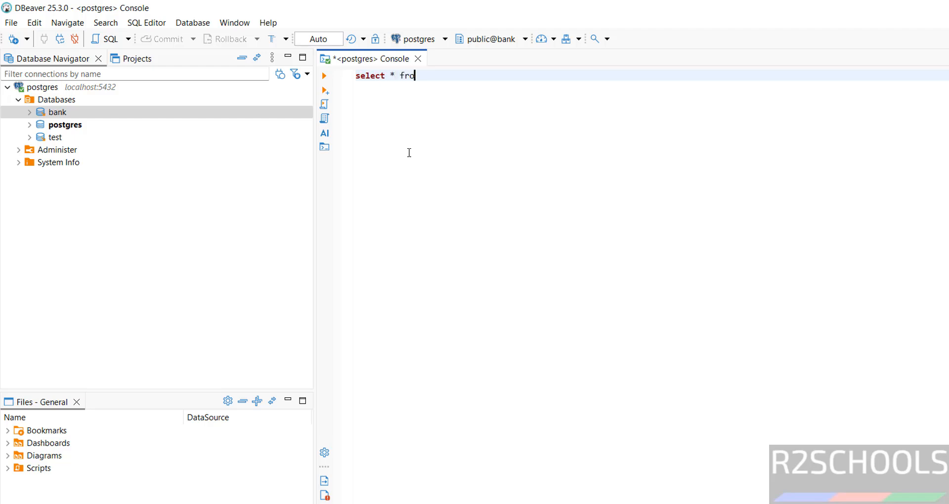
text(m customer)
key(ctrl+a)
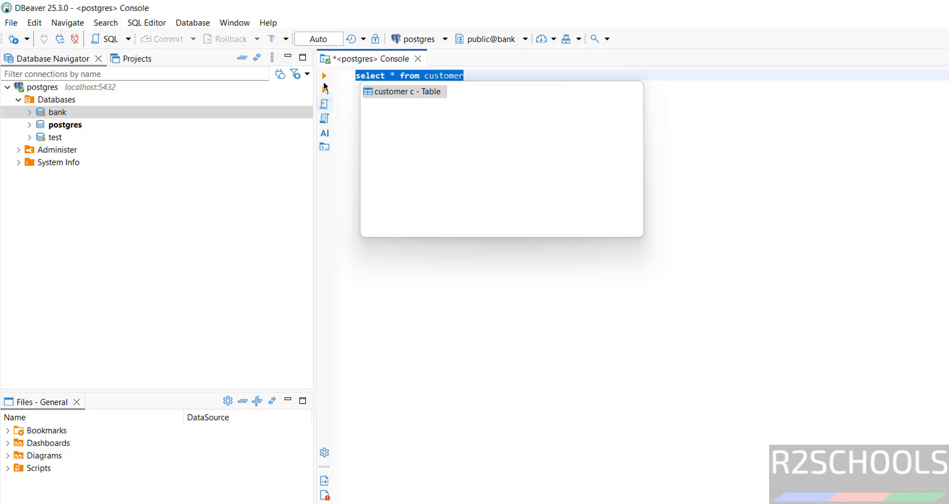
click(323, 78)
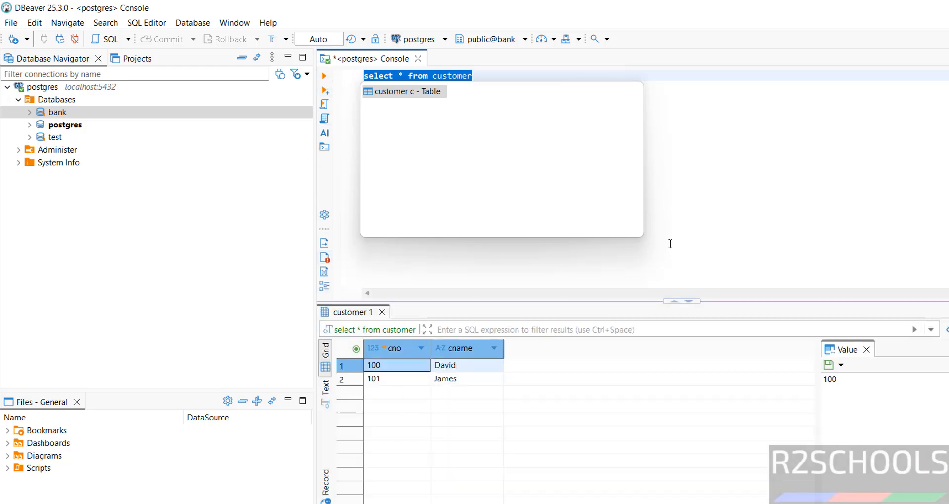
click(699, 219)
Change the postgres connection's login to user david and enter that user's password.
right_click(69, 89)
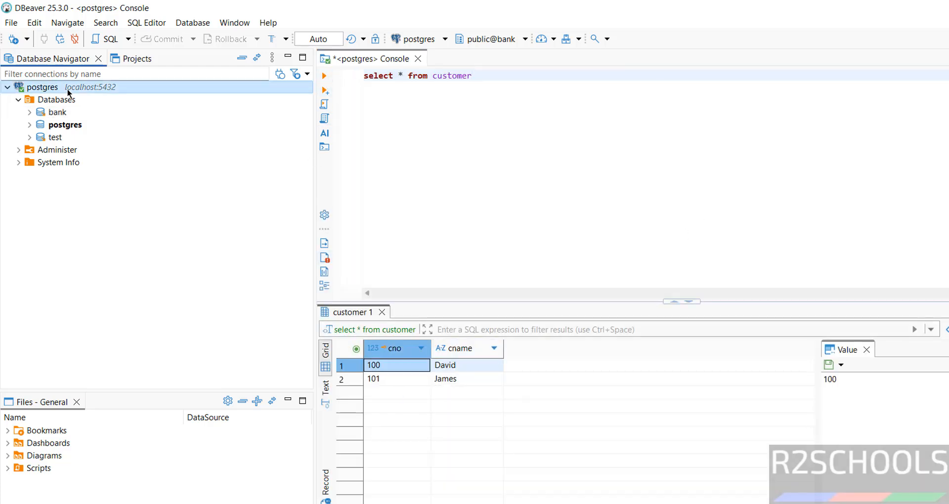
click(112, 133)
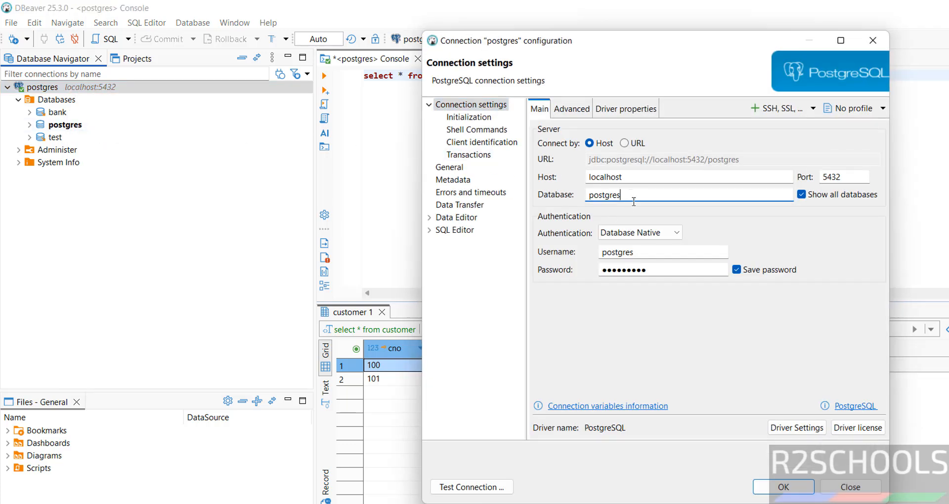
double_click(637, 252)
text(david)
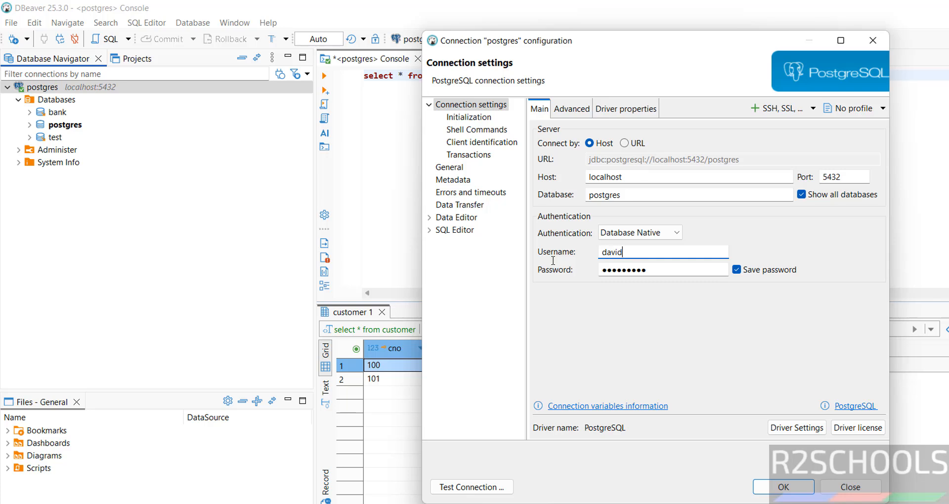
key(Tab)
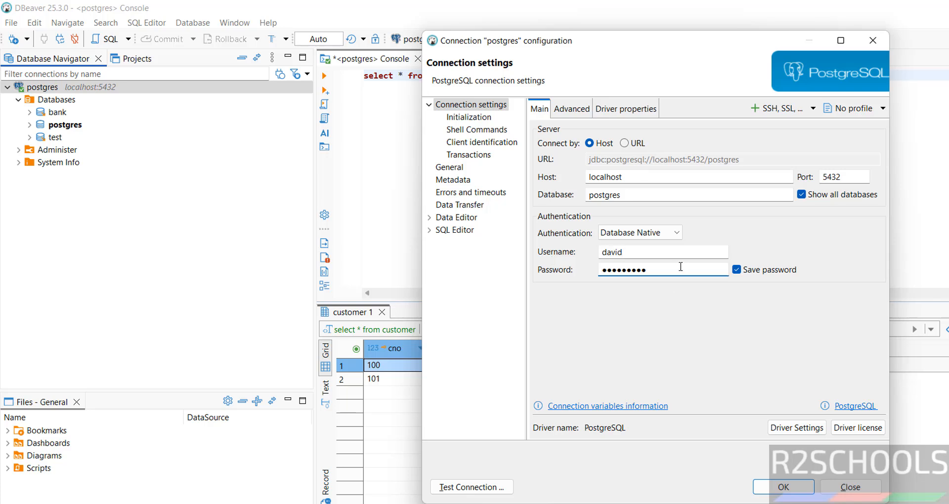
drag(602, 265, 530, 271)
text(••)
Test the new login, save the connection, reconnect, and close the SQL console.
click(458, 488)
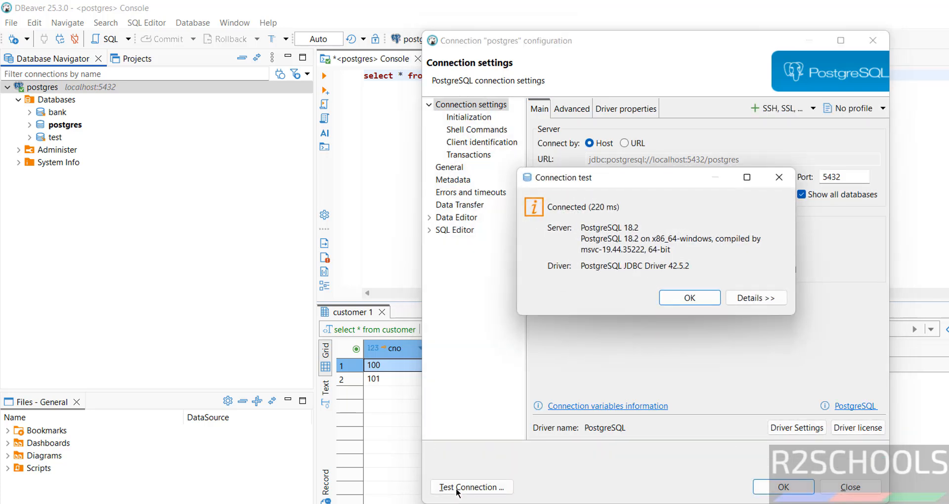
click(690, 298)
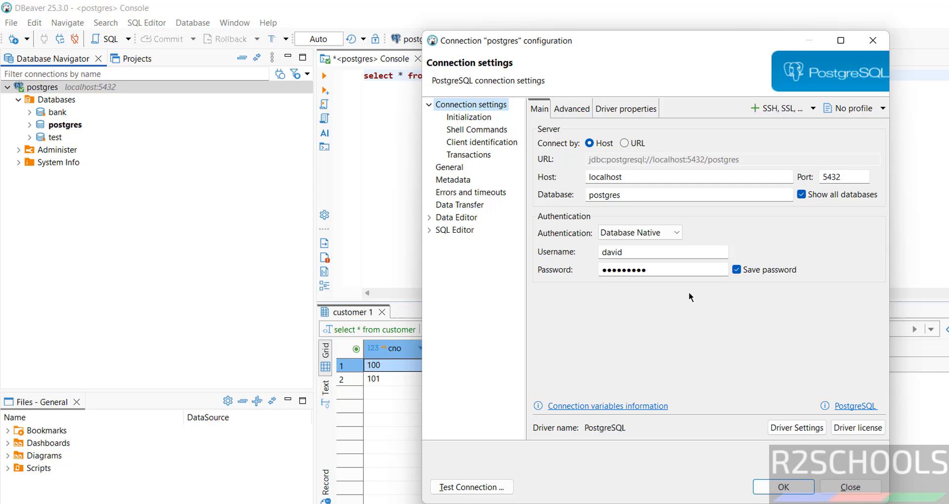
click(788, 484)
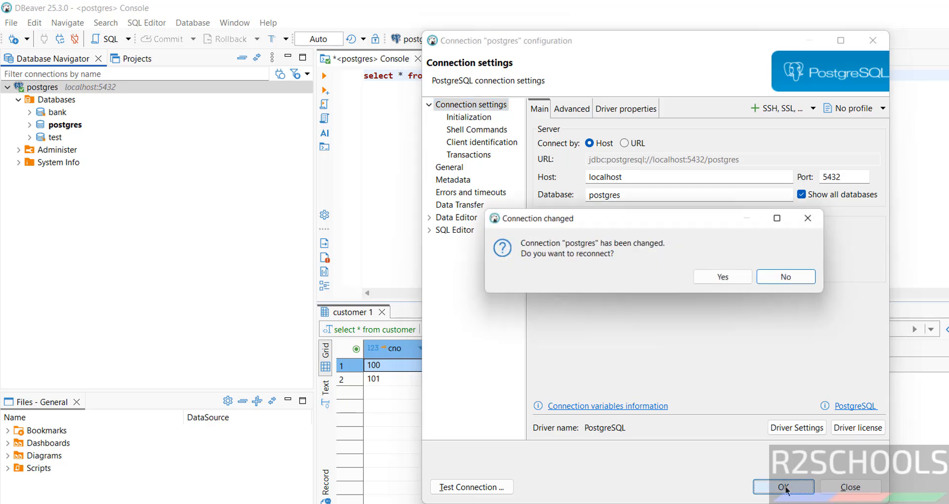
click(742, 281)
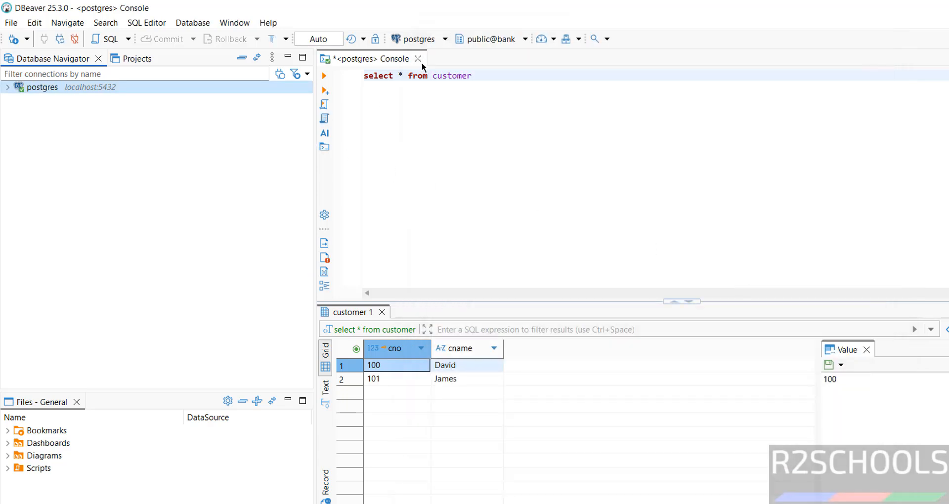
click(418, 58)
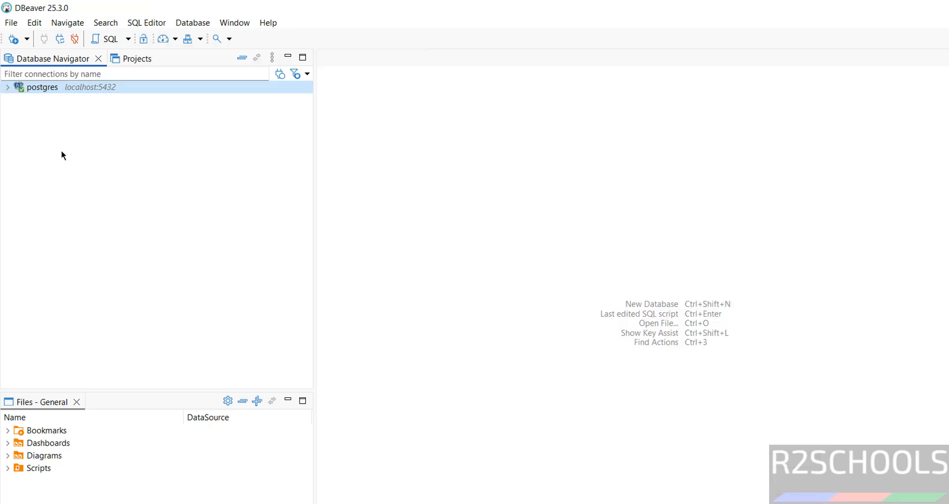
Expand postgres > Databases and open a new SQL console on bank.
click(7, 88)
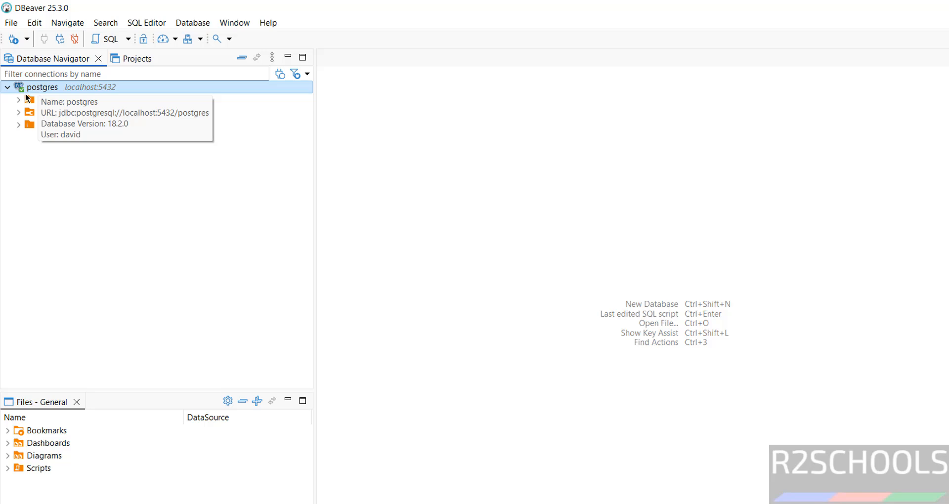
click(17, 99)
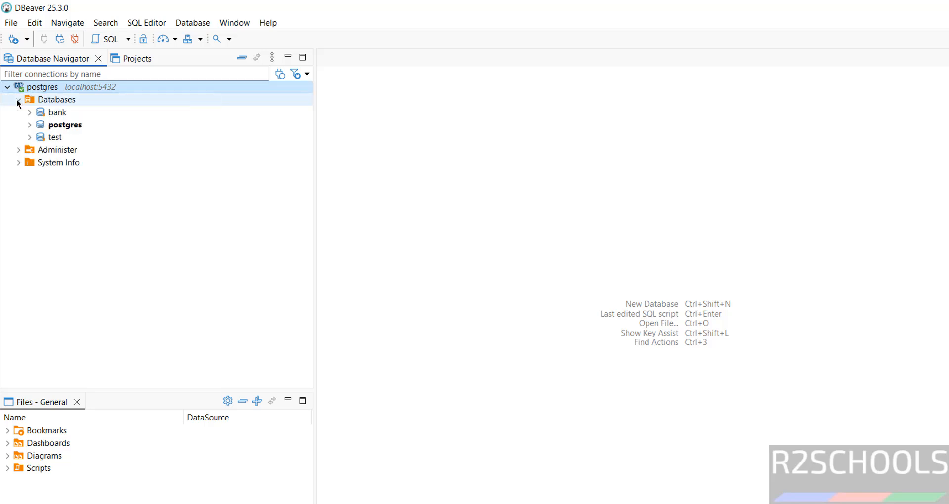
right_click(48, 110)
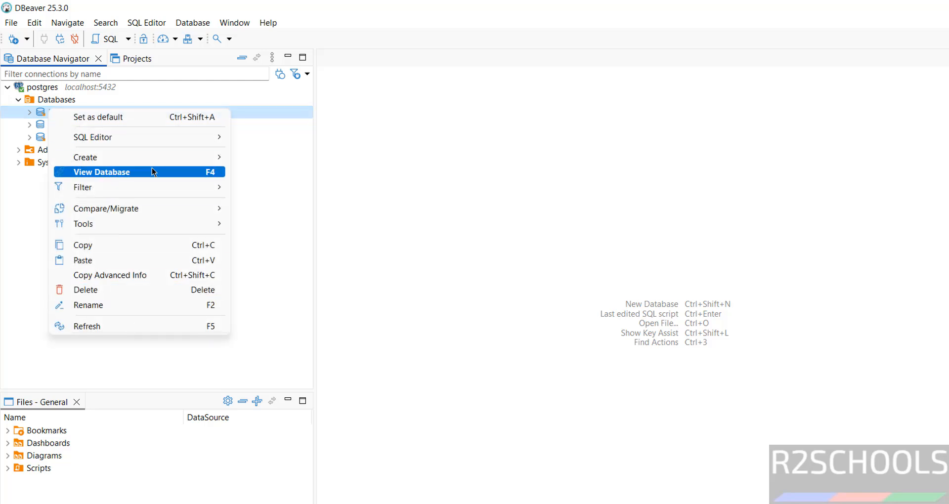
mouse_move(114, 137)
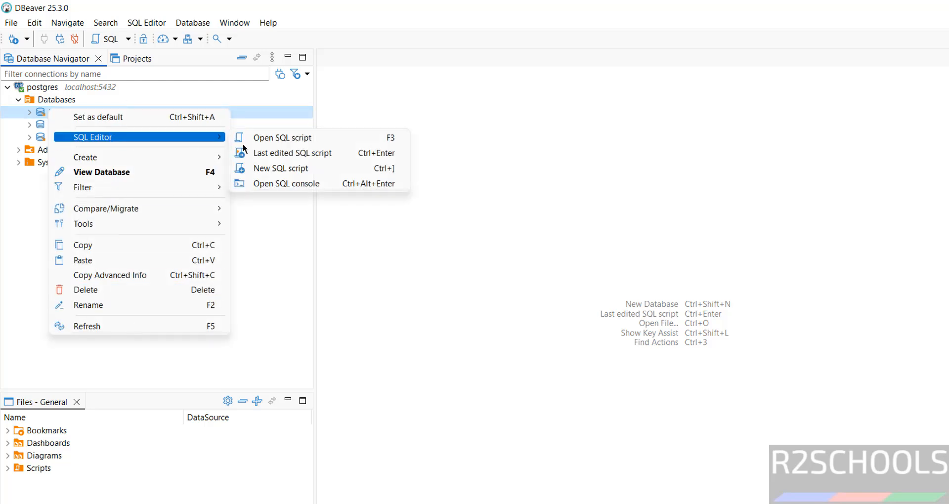
click(285, 183)
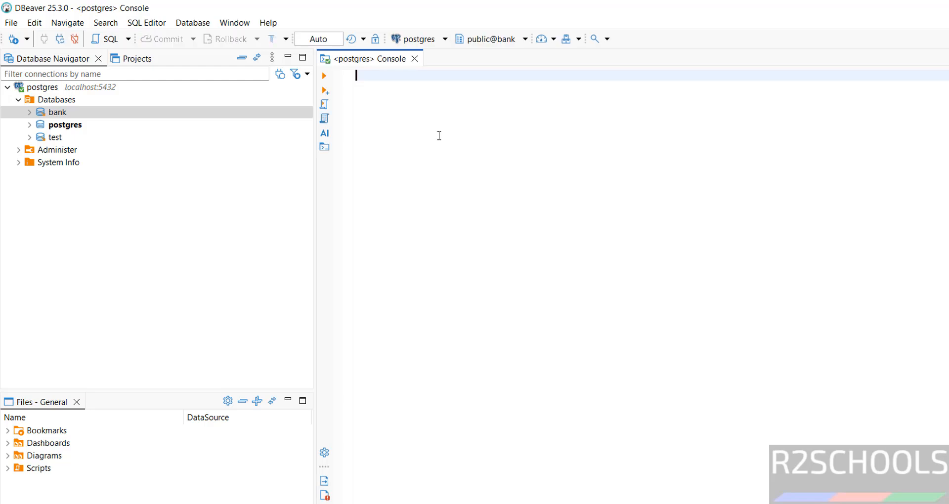
Run 'select * from customer', which fails with permission denied, and check the psql shell.
text(select)
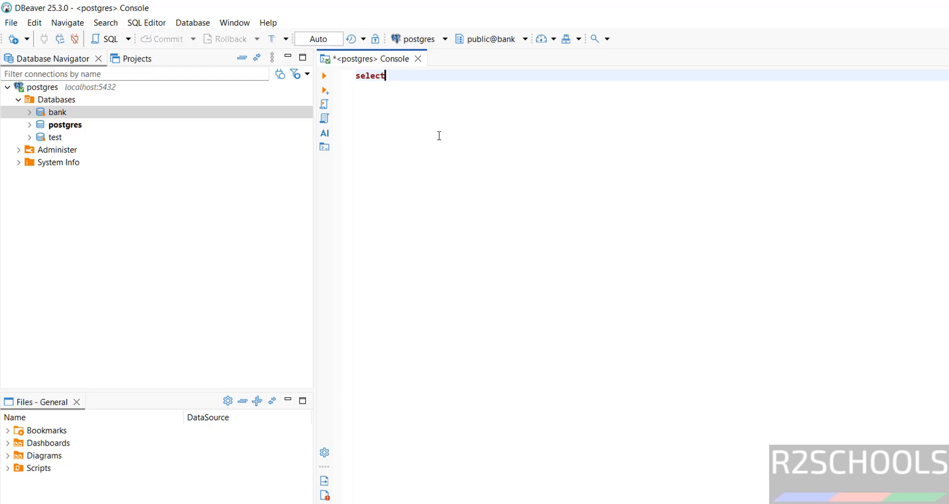
text( * from customer)
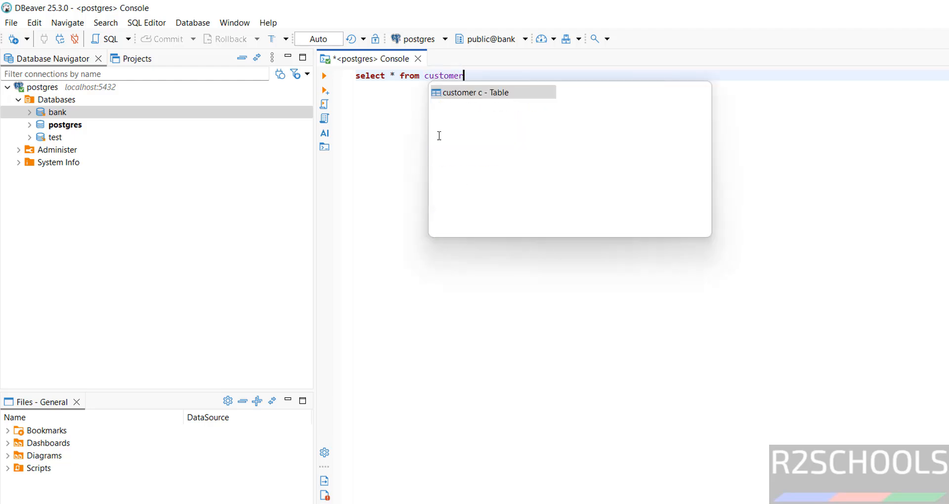
key(ctrl+a)
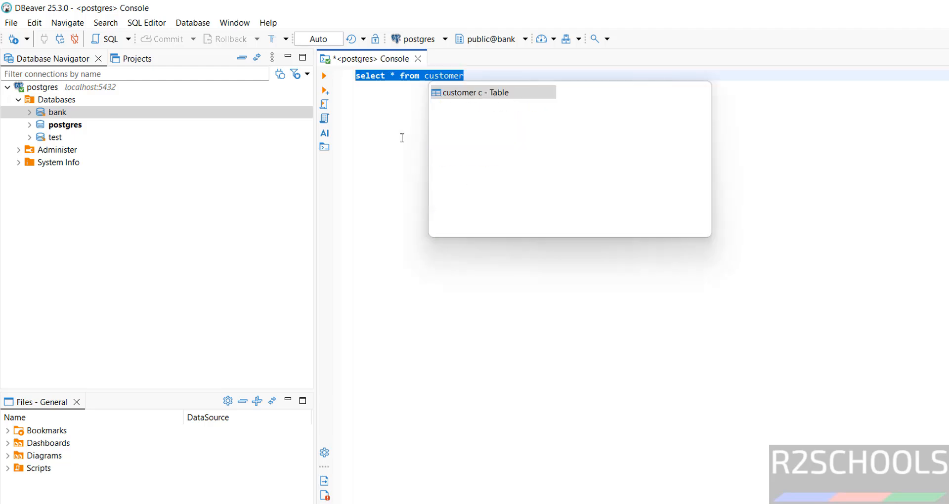
click(324, 76)
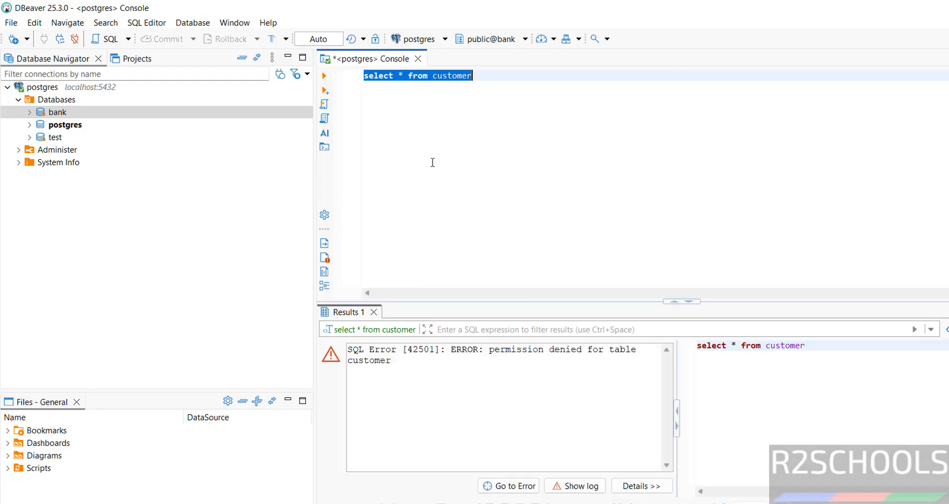
key(alt+Tab)
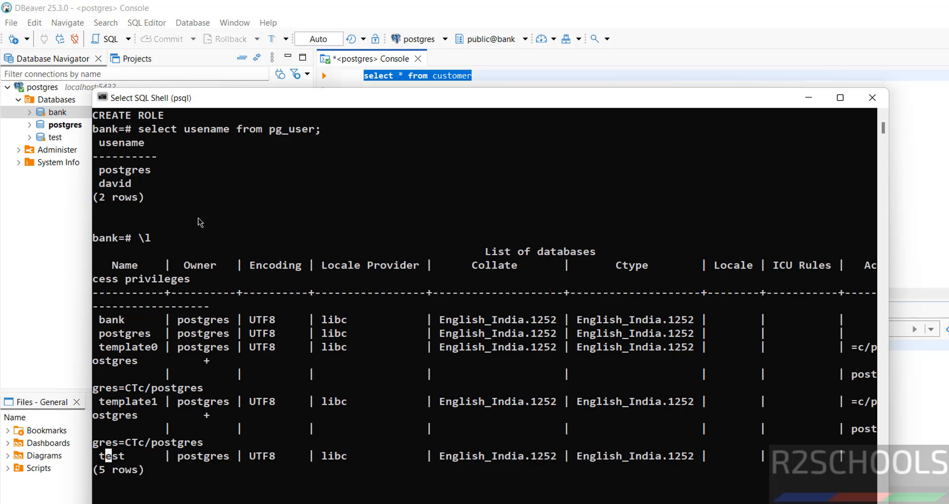
click(678, 28)
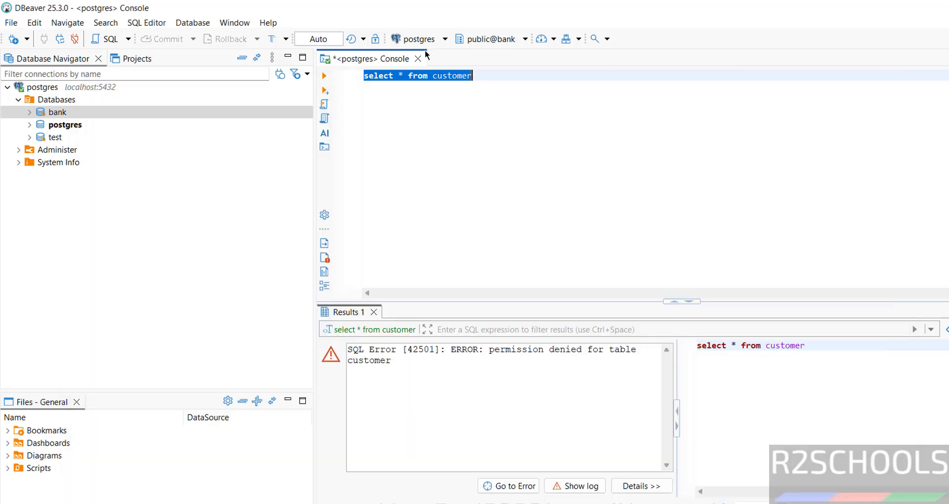
Switch the connection's username from david back to postgres and clear the stored password.
right_click(56, 89)
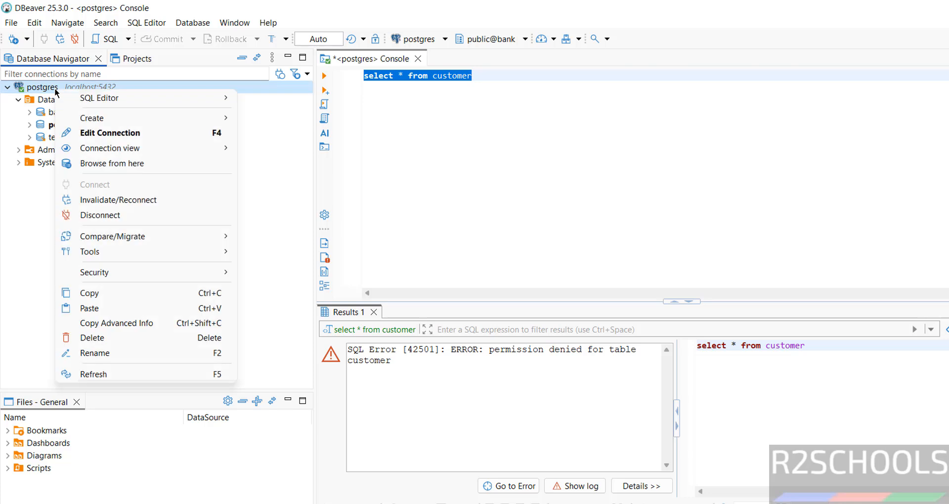
click(132, 138)
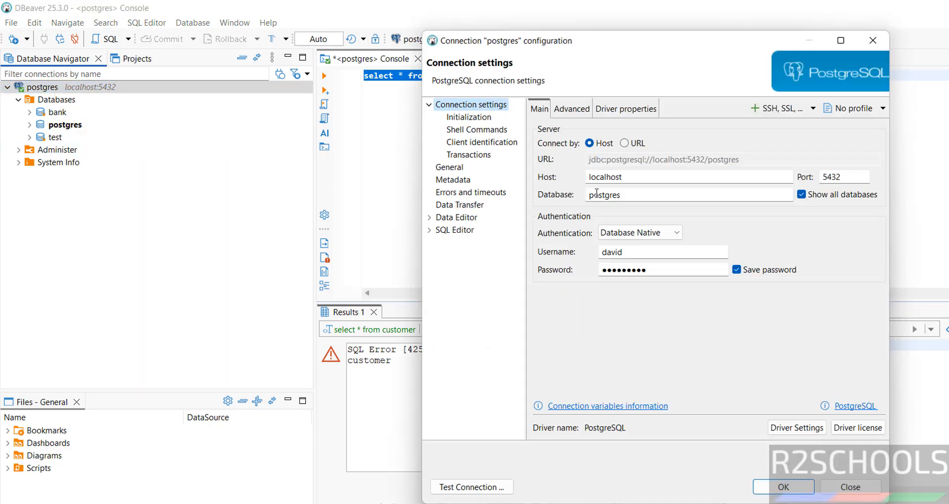
double_click(636, 252)
text(p)
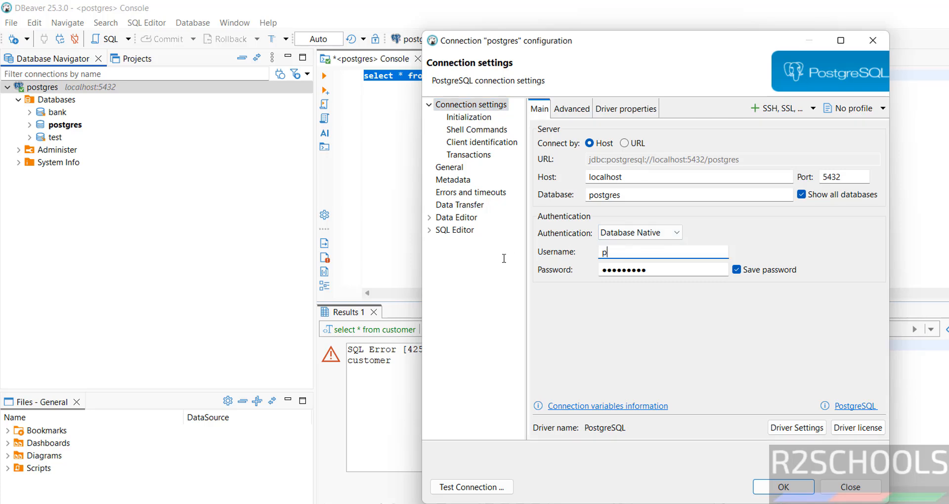
text(ostgres)
key(Tab)
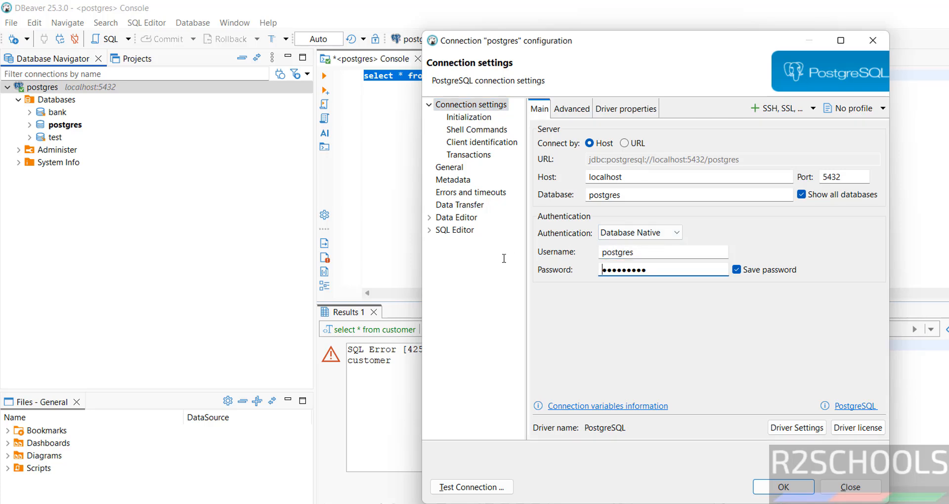
key(BackSpace)
key(BackSpace)
key(BackSpace)
key(BackSpace)
key(BackSpace)
key(BackSpace)
key(BackSpace)
text(postgres)
Test the postgres login successfully, save and reconnect, then close the errored console.
click(509, 487)
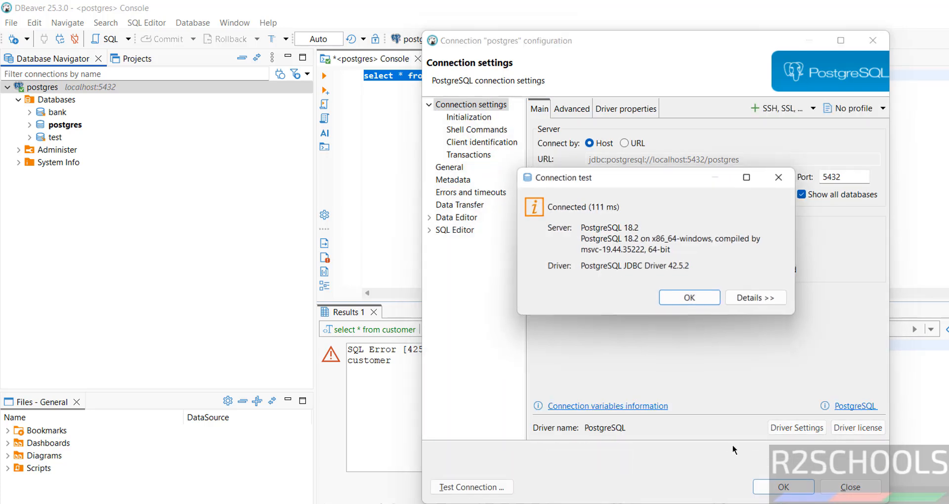
click(698, 303)
click(786, 488)
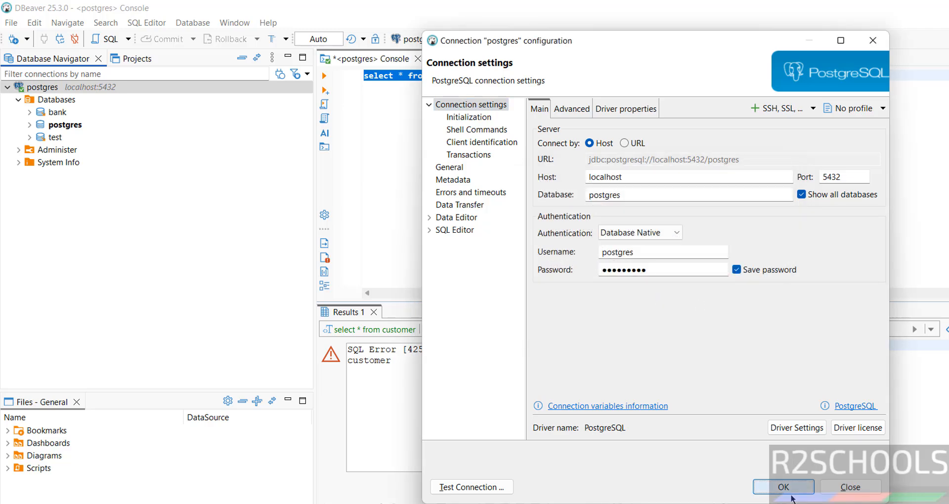
click(724, 284)
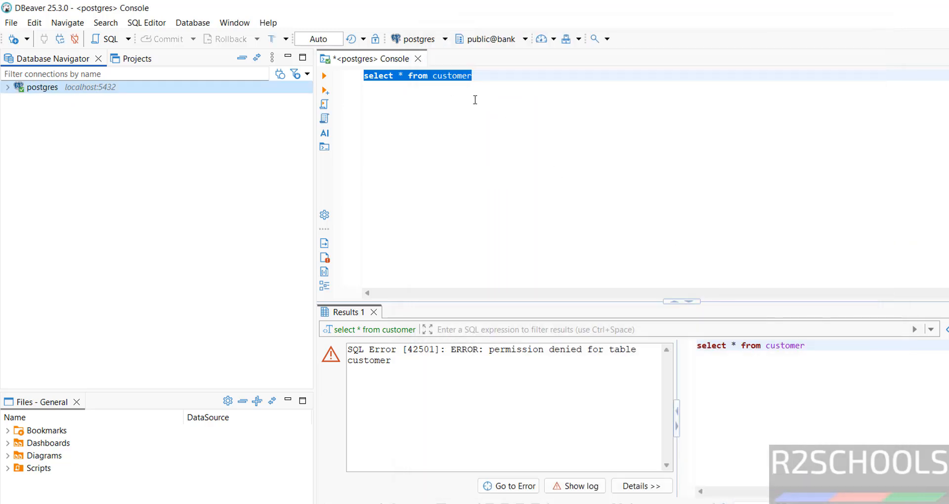
click(418, 58)
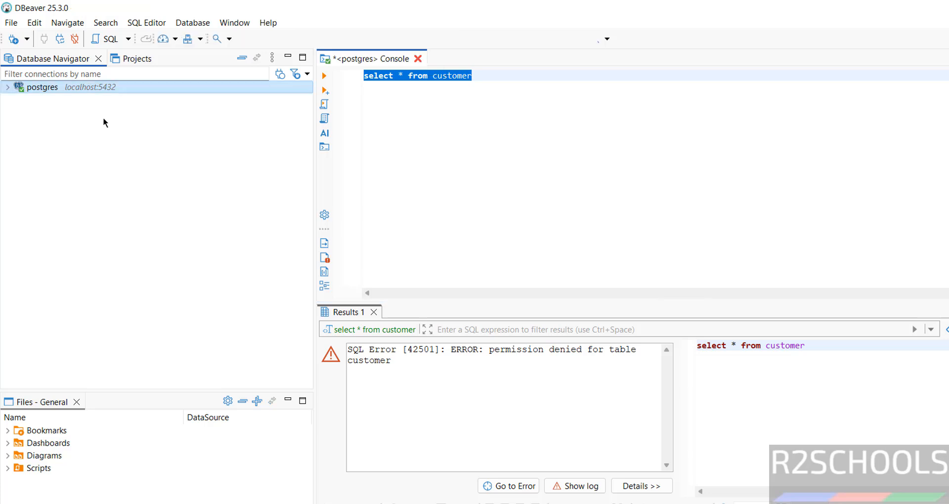
Expand postgres > Databases and open a fresh SQL console on bank.
click(7, 87)
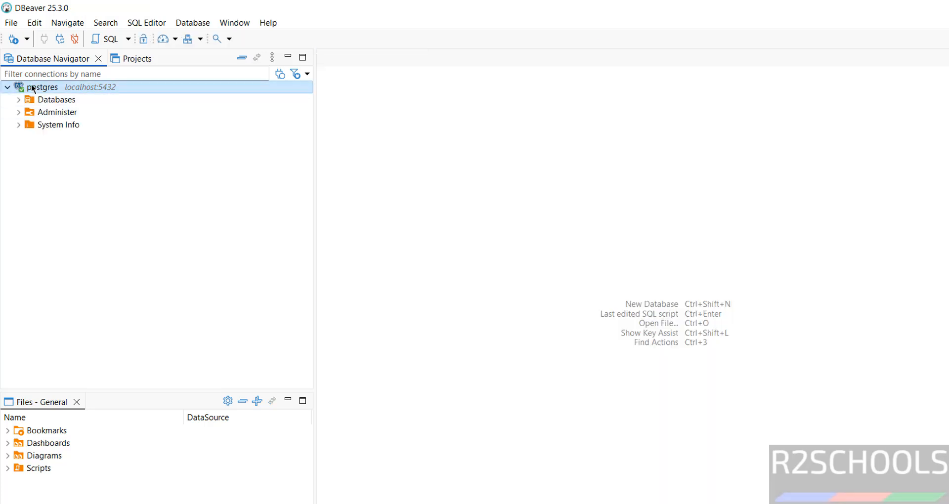
mouse_move(22, 92)
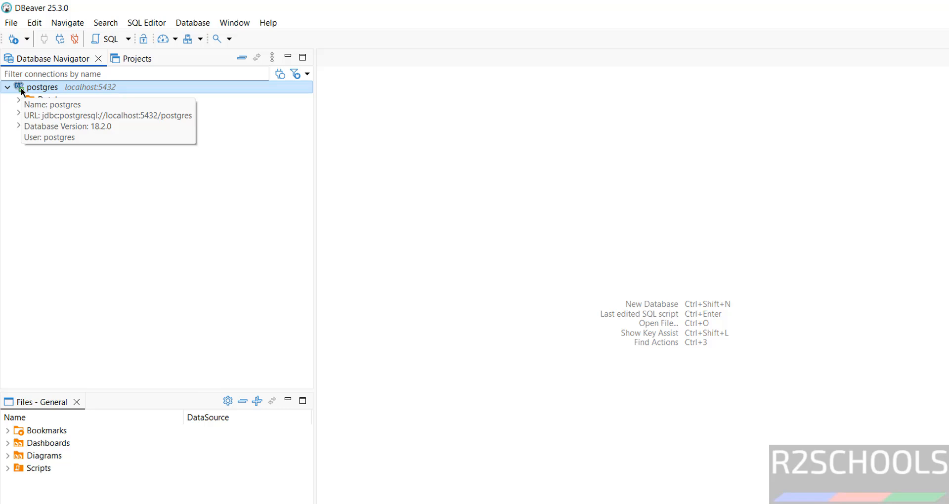
click(20, 100)
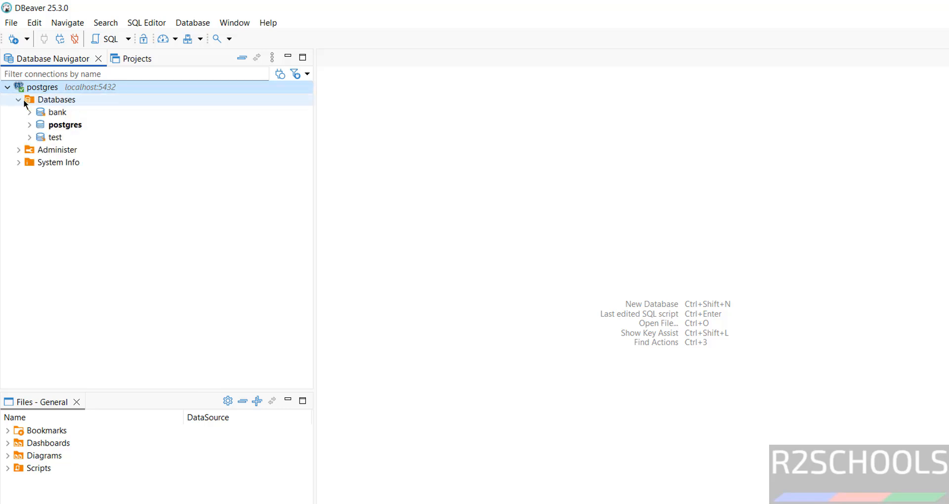
right_click(48, 119)
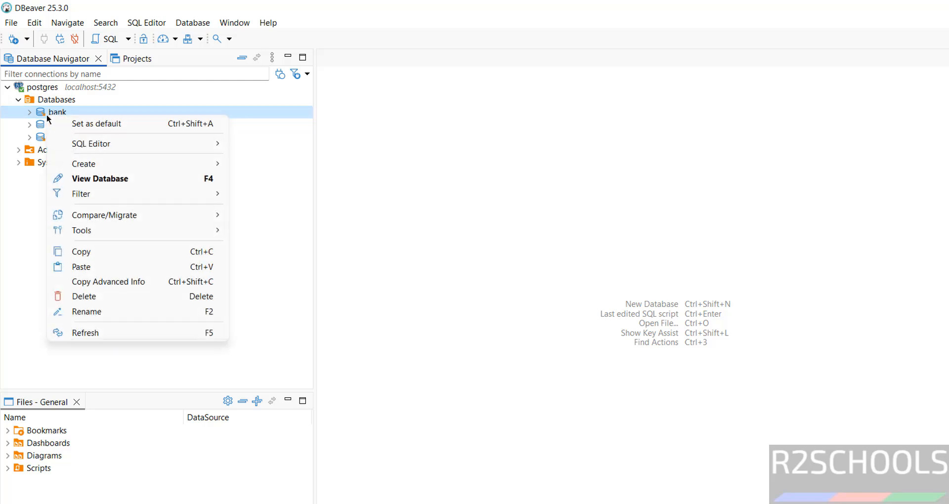
mouse_move(198, 143)
click(304, 185)
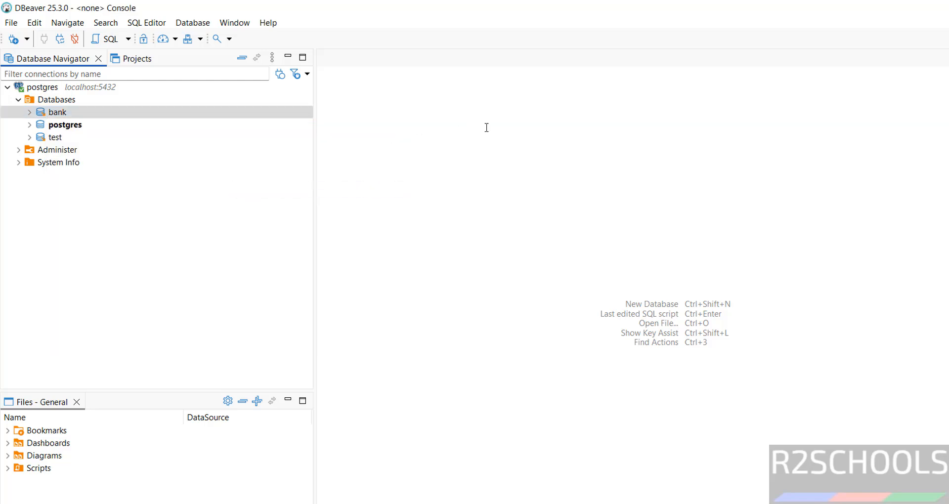
Run 'select * from customer', now returning rows 100 and 101.
text(select )
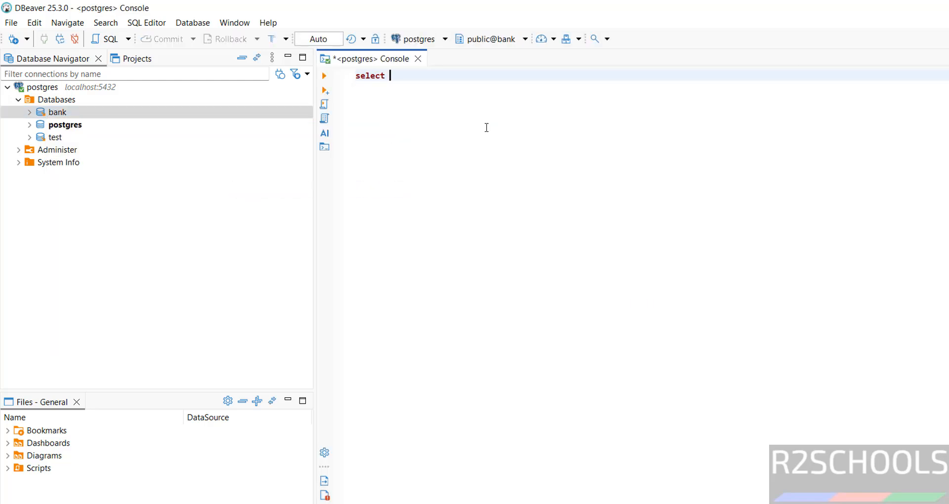
text(* from customer)
key(ctrl+a)
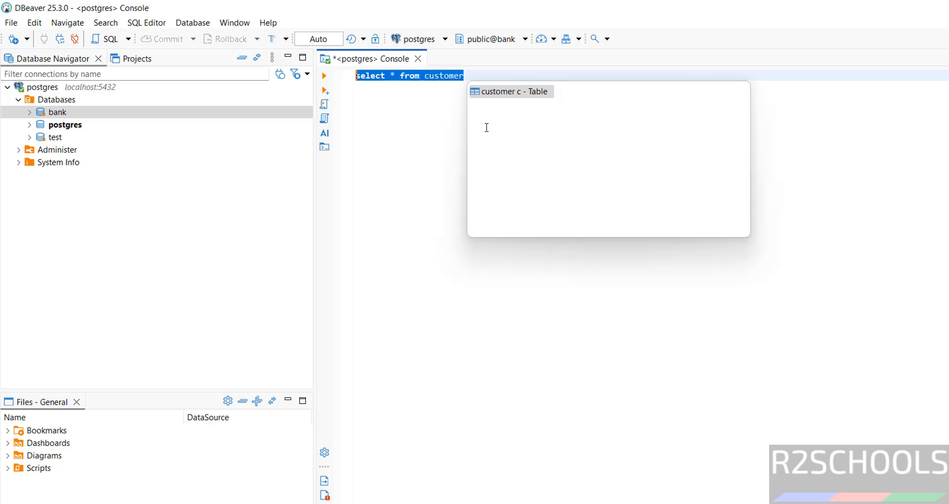
click(325, 76)
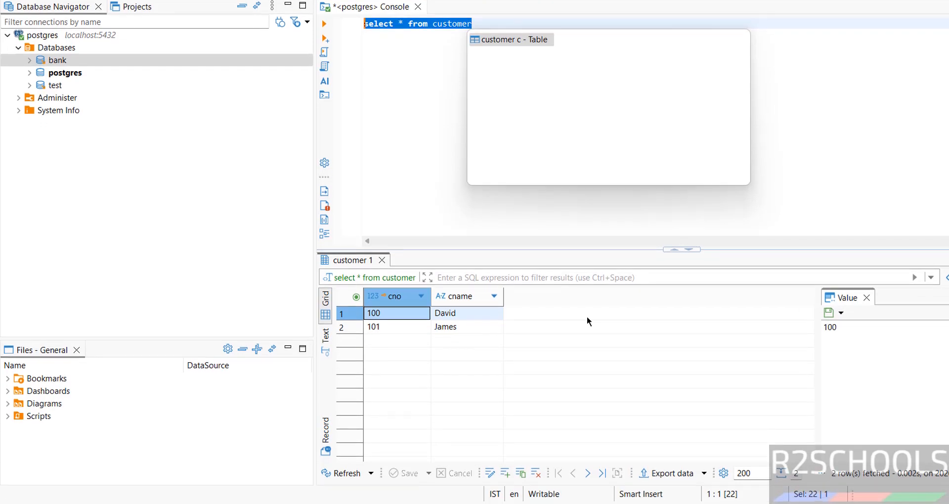
Launch the Windows Services console with services.msc from the Run prompt.
key(super+r)
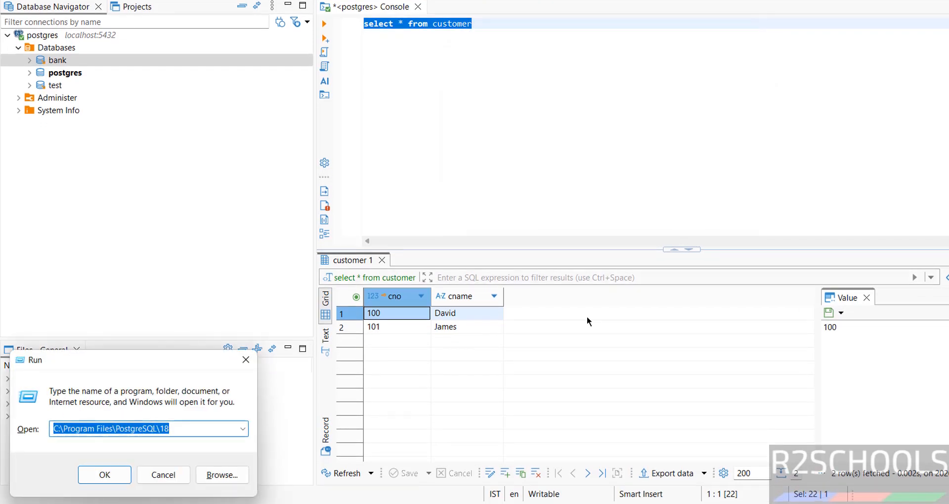
text(servi)
text(ce)
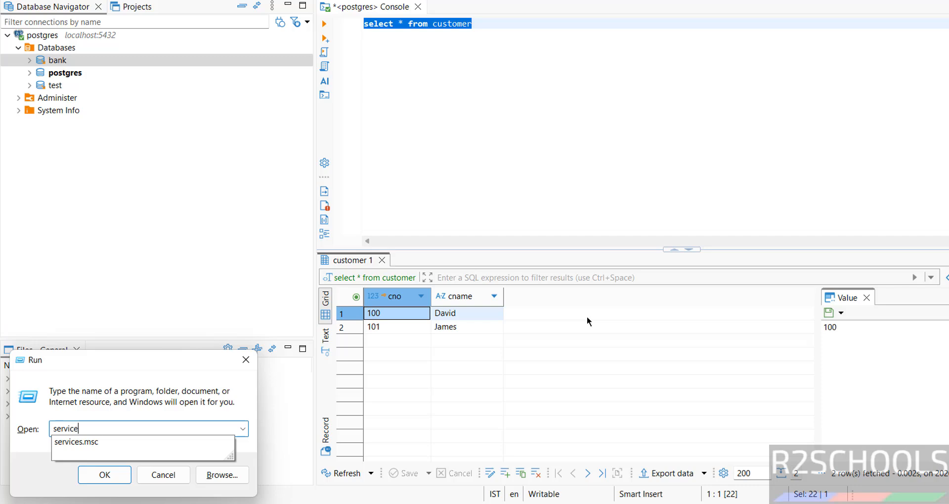
text(s.msc)
key(Return)
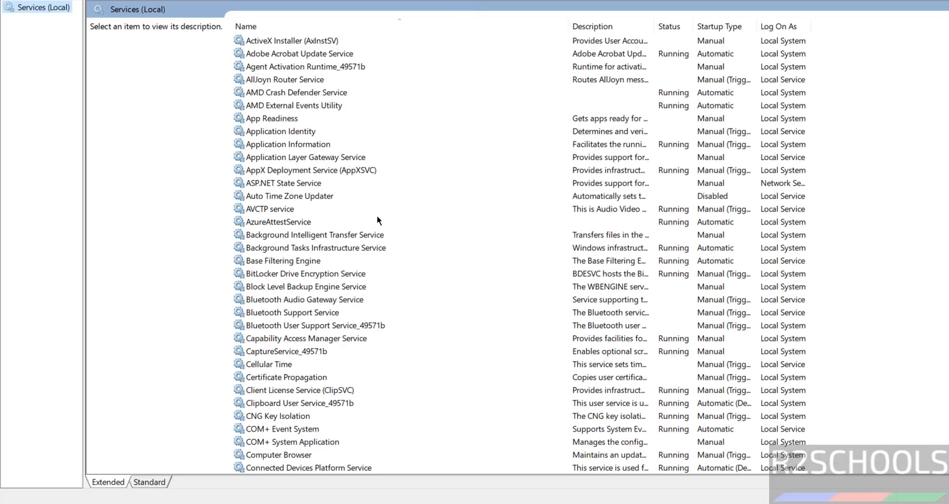
Select the postgresql-x64-18 service and bring up its context menu.
click(324, 273)
key(p)
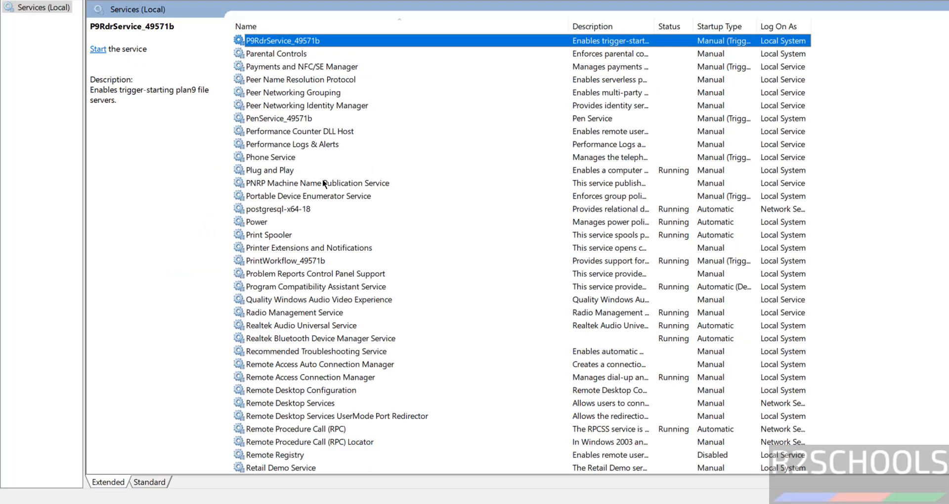
click(267, 211)
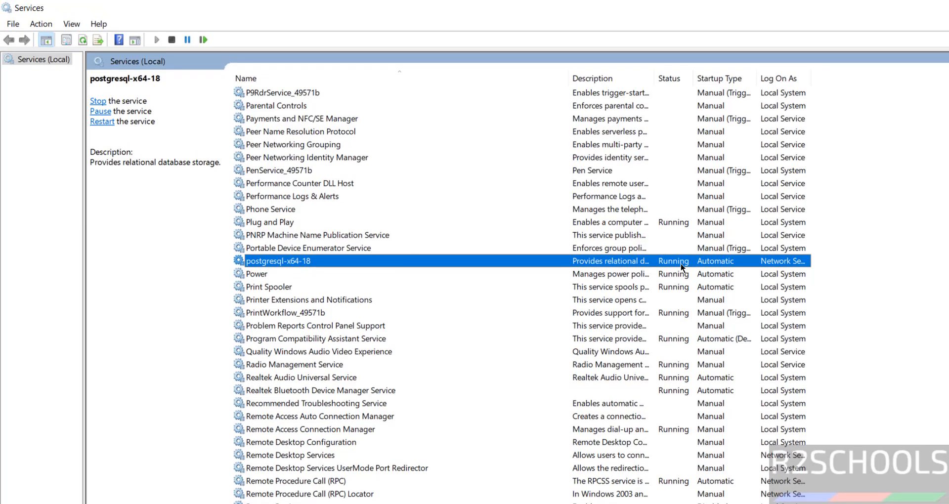
right_click(304, 262)
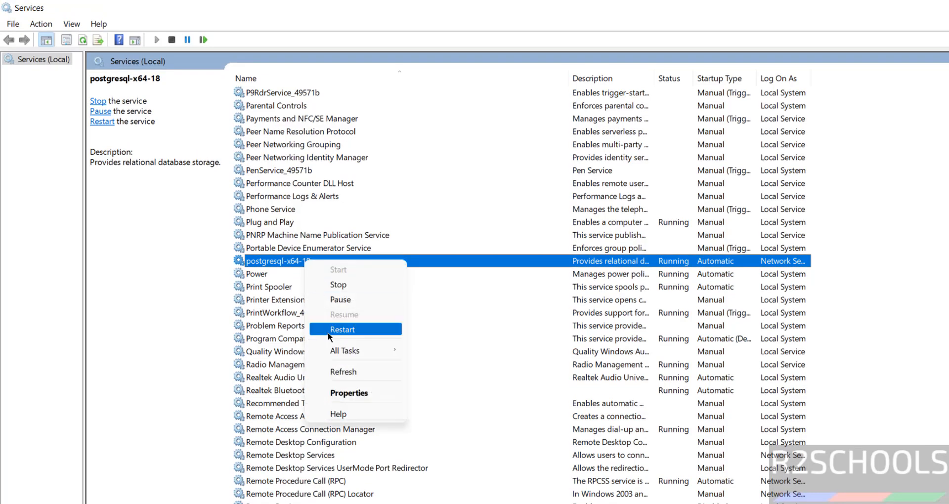